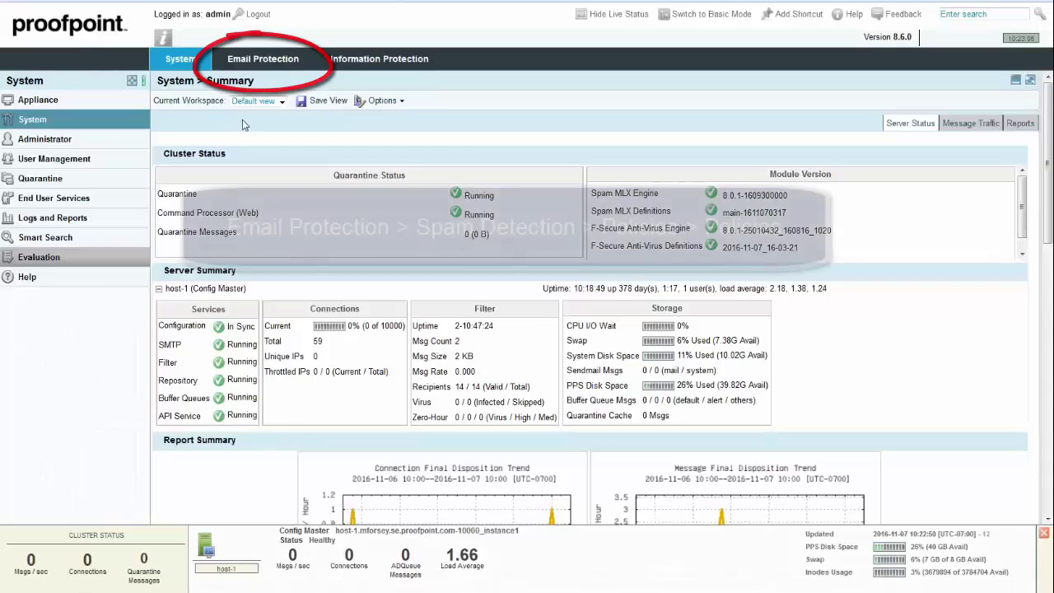
Add and save a spam detection policy named "inbound" with description "Inbound SPAM Policy", cloning its rules from default.
{"action": "left_click", "coordinate": [271, 60]}
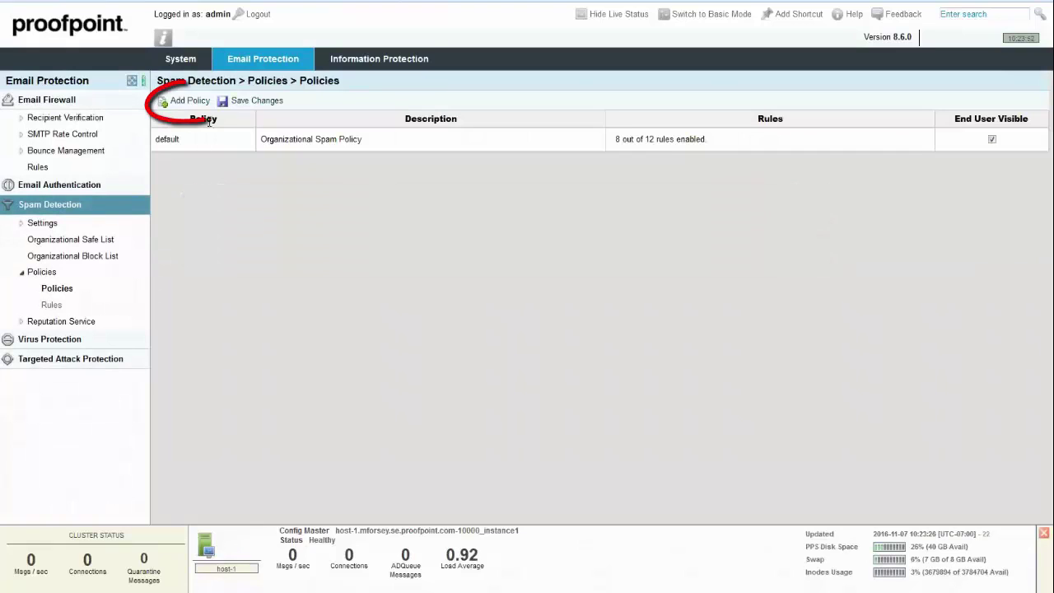
{"action": "left_click", "coordinate": [186, 101]}
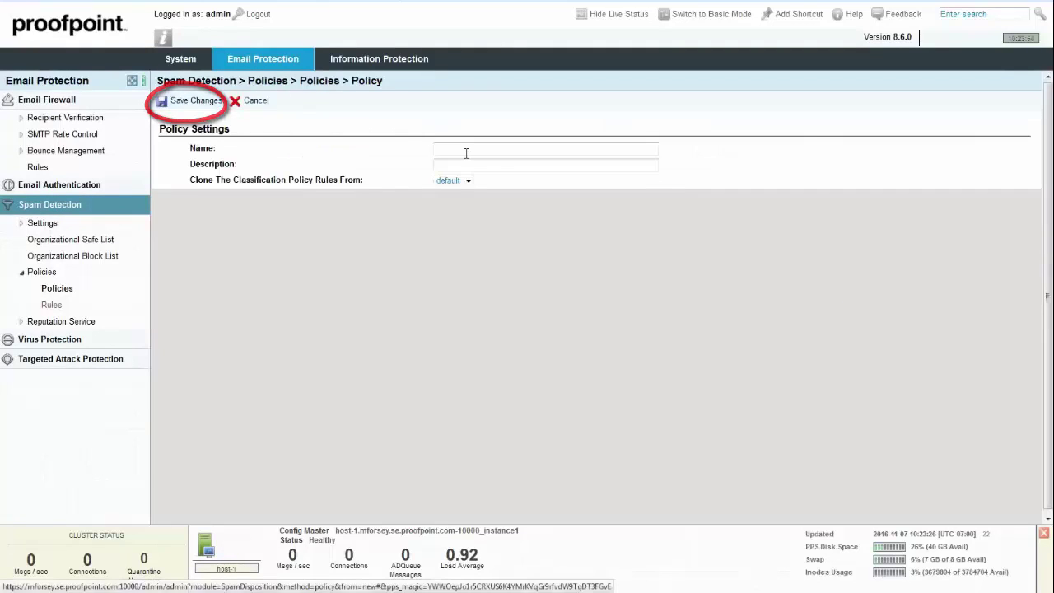
{"action": "left_click", "coordinate": [466, 153]}
{"action": "type", "text": "In"}
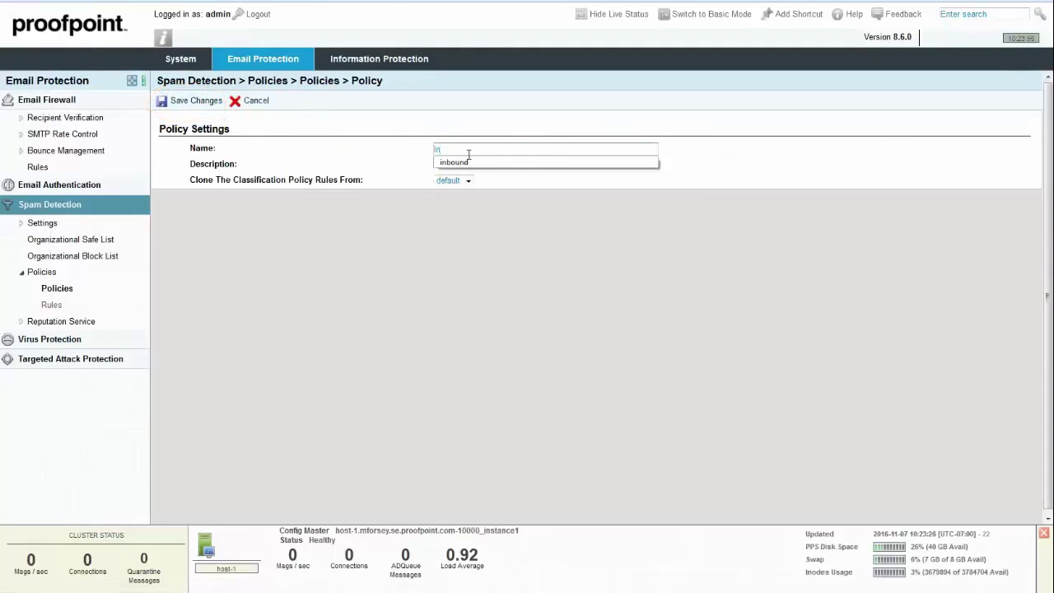
{"action": "left_click", "coordinate": [458, 162]}
{"action": "left_click", "coordinate": [476, 165]}
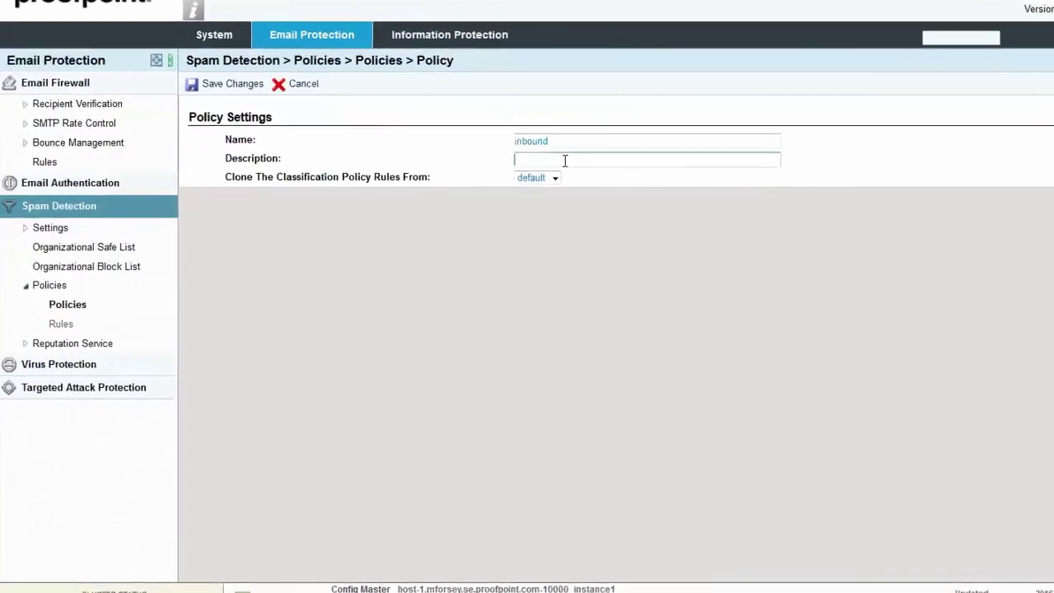
{"action": "left_click", "coordinate": [699, 176]}
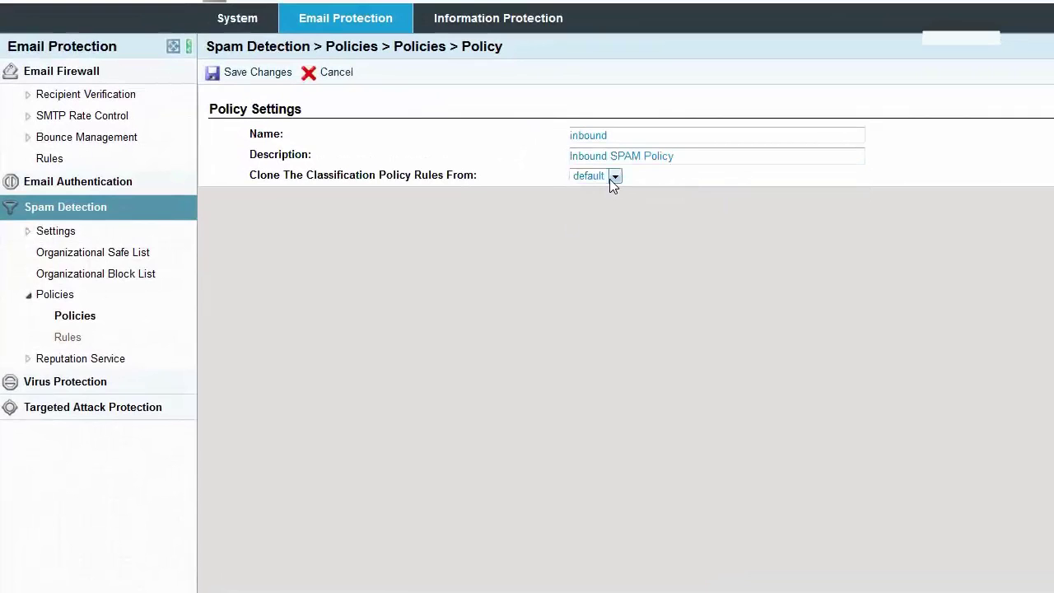
{"action": "left_click", "coordinate": [260, 73]}
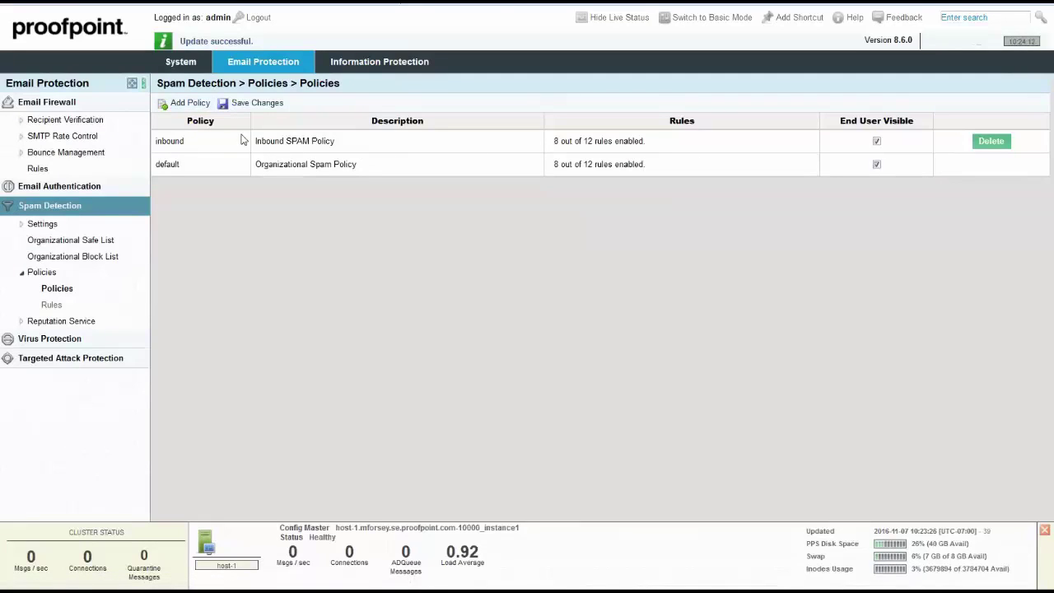
Open the inbound policy's spam rules and examine the Malware Spam rule's conditions and dispositions without changing them.
{"action": "left_click", "coordinate": [173, 142]}
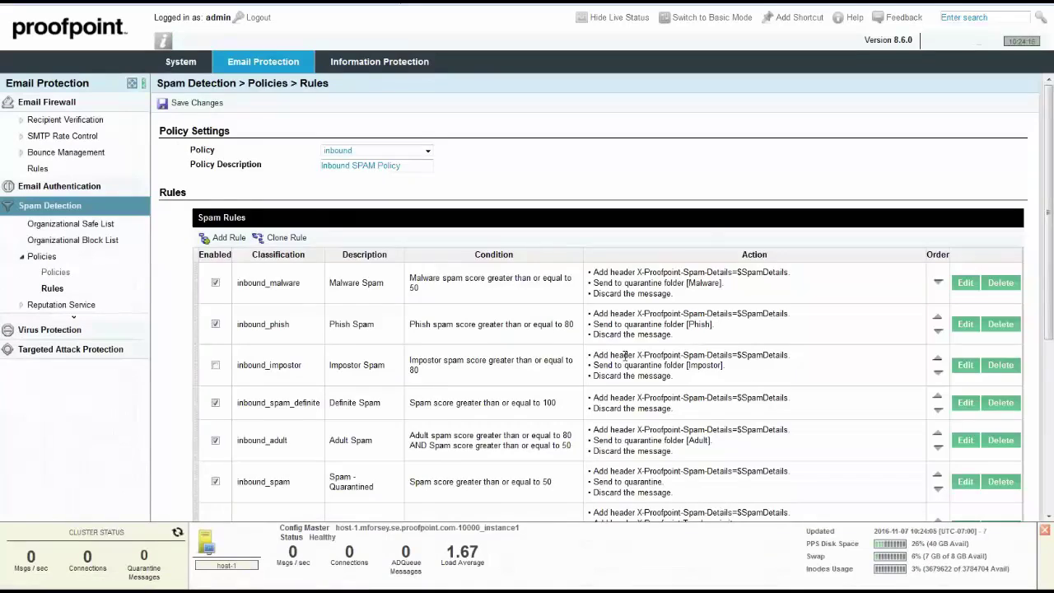
{"action": "scroll", "coordinate": [686, 401], "scroll_direction": "down", "scroll_amount": 4}
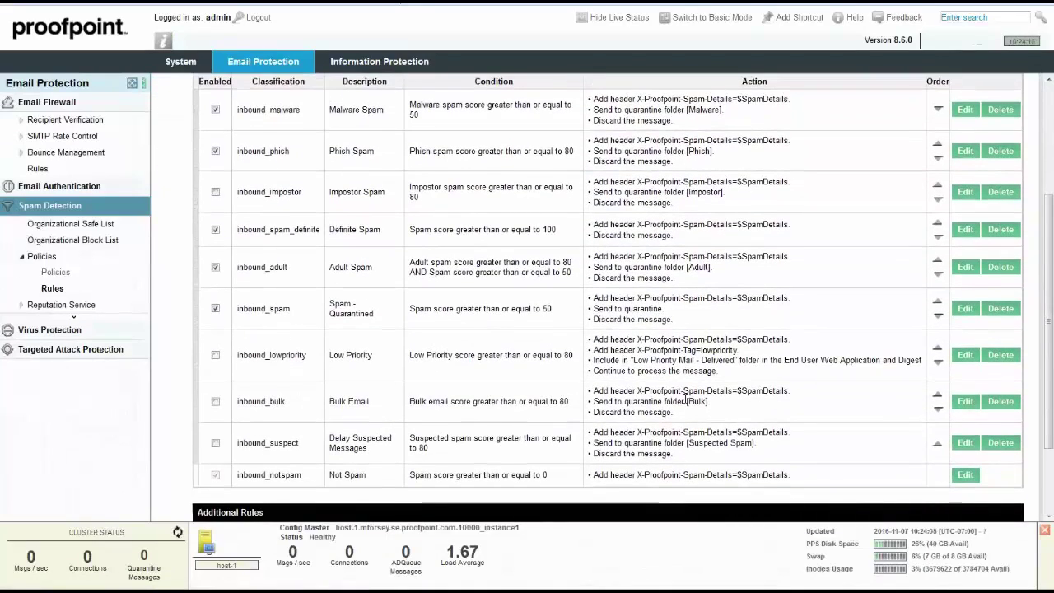
{"action": "scroll", "coordinate": [686, 401], "scroll_direction": "up", "scroll_amount": 4}
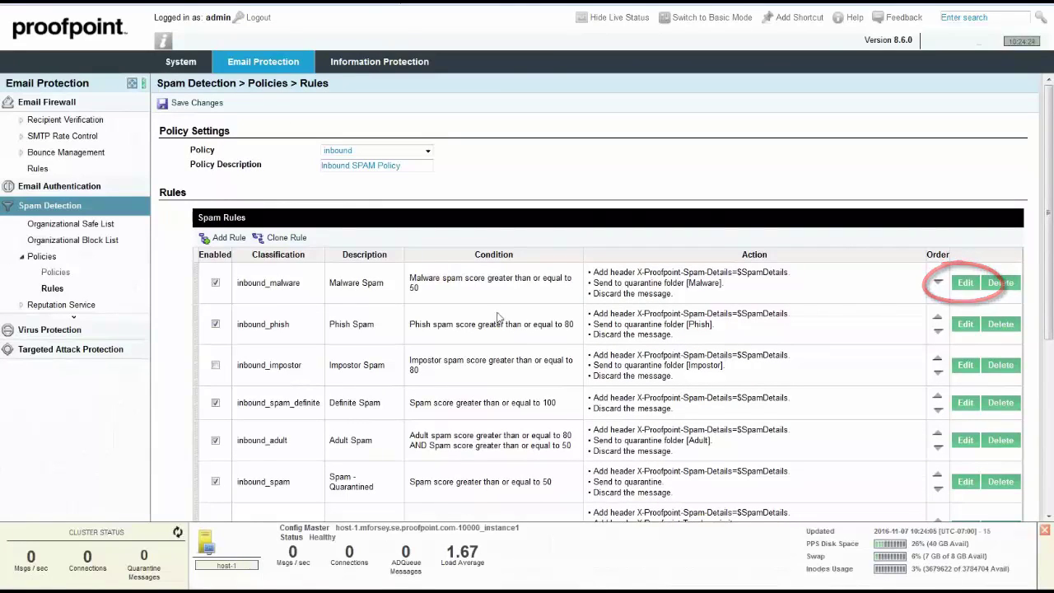
{"action": "scroll", "coordinate": [802, 222], "scroll_direction": "down", "scroll_amount": 2}
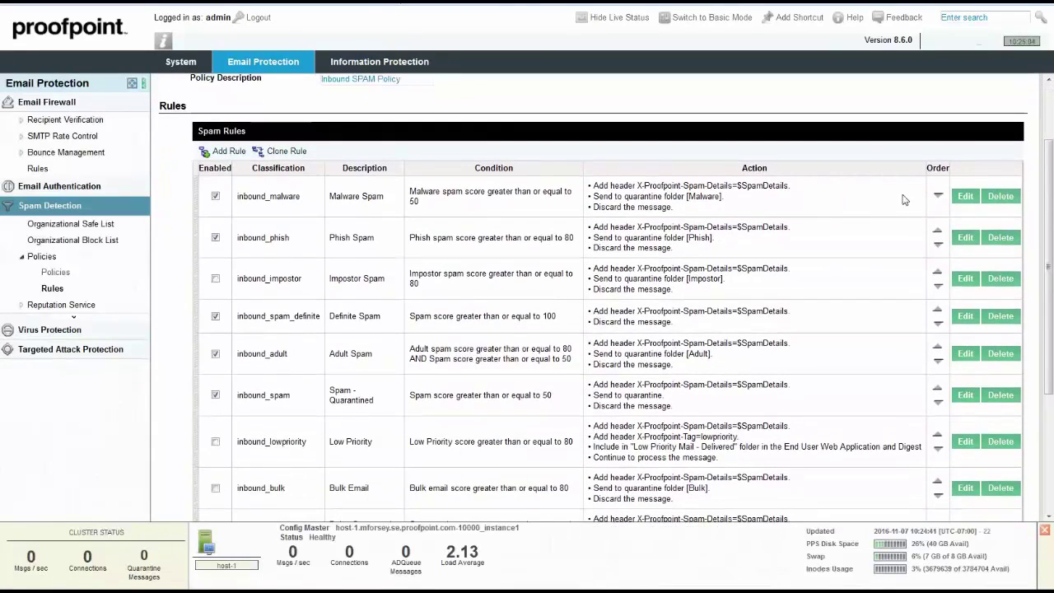
{"action": "left_click", "coordinate": [964, 200]}
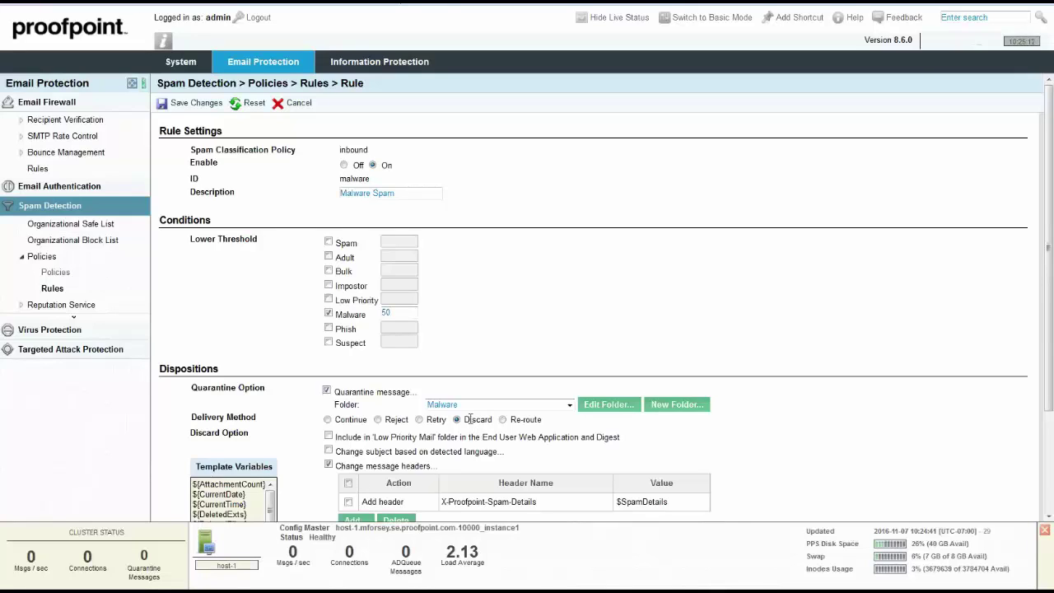
{"action": "left_click", "coordinate": [298, 105]}
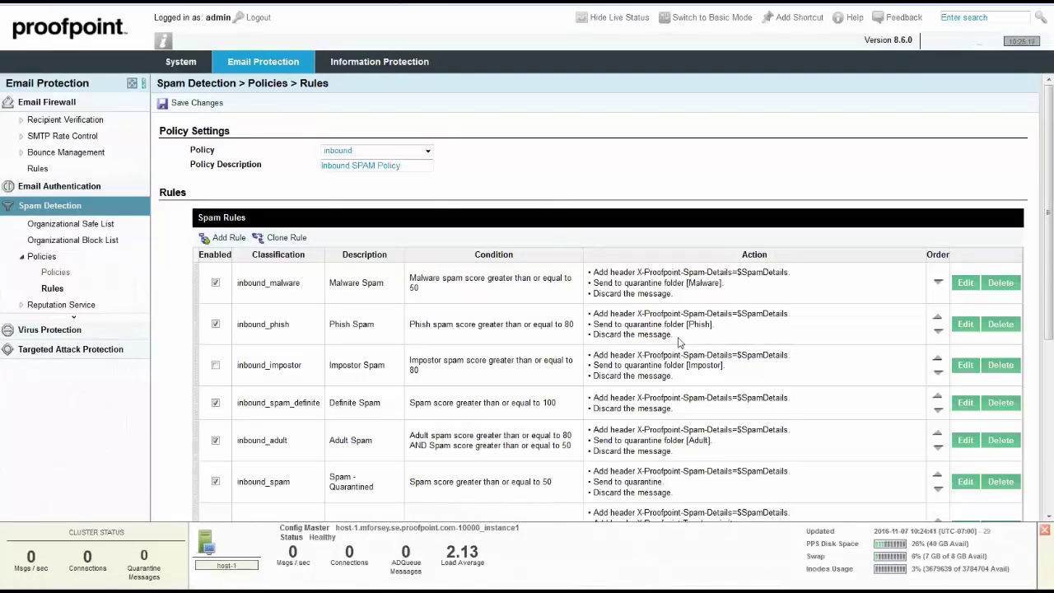
Try adding a Spam lower threshold of 50 to the inbound policy's Phish Spam rule without saving it.
{"action": "left_click", "coordinate": [964, 325]}
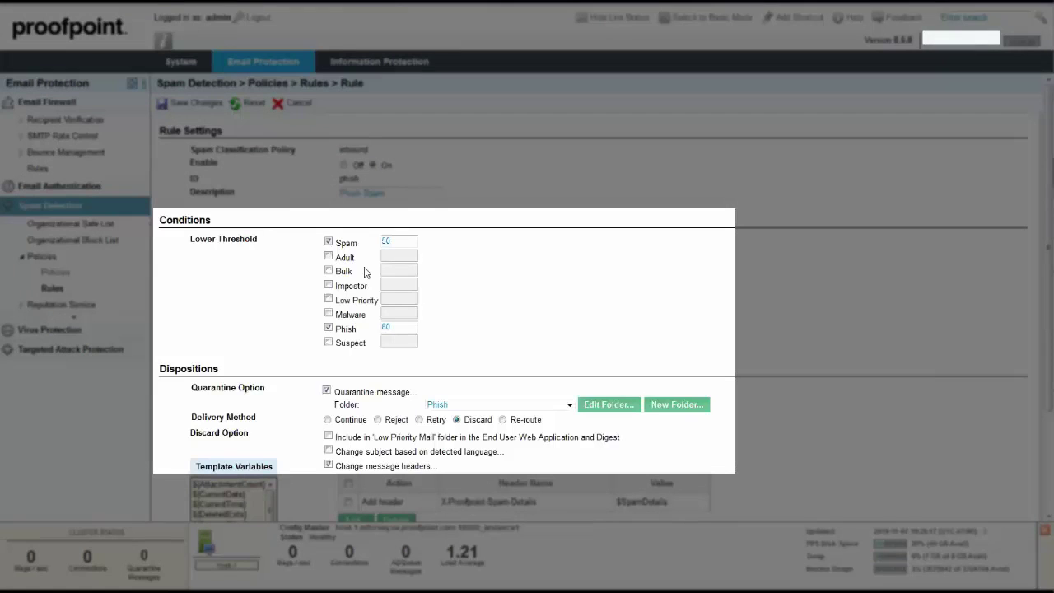
{"action": "left_click", "coordinate": [328, 242]}
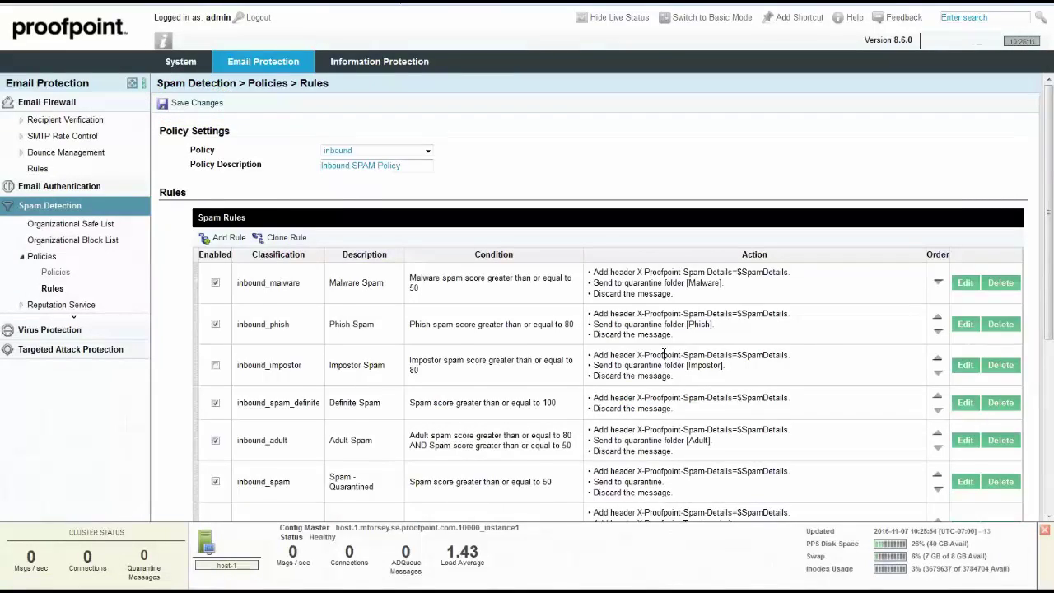
Set the inbound policy's Definite Spam rule to quarantine messages in the Definite Spam folder and save the rule.
{"action": "scroll", "coordinate": [647, 350], "scroll_direction": "down", "scroll_amount": 3}
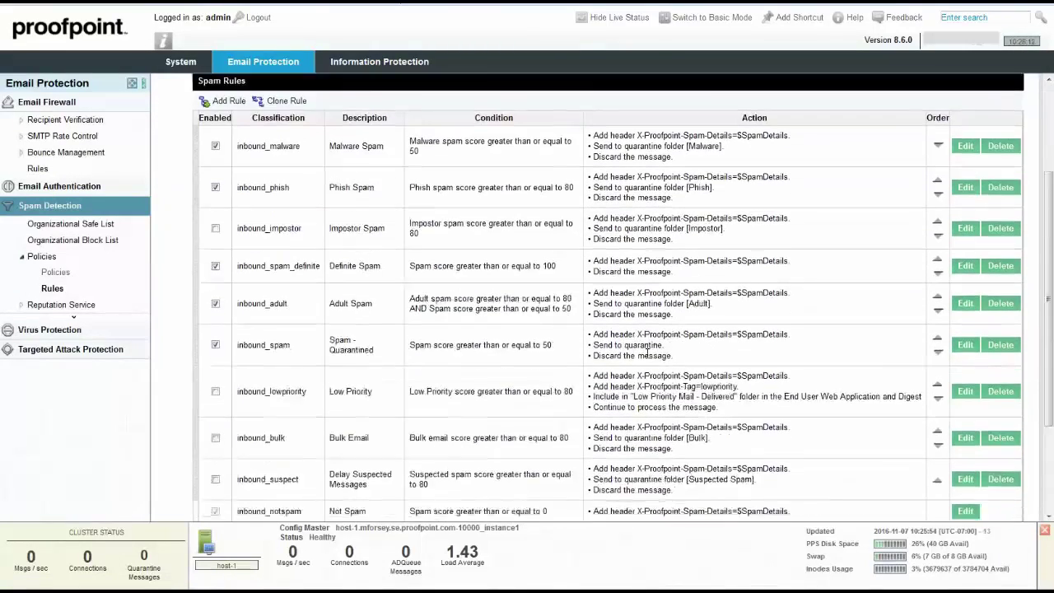
{"action": "scroll", "coordinate": [647, 350], "scroll_direction": "down", "scroll_amount": 1}
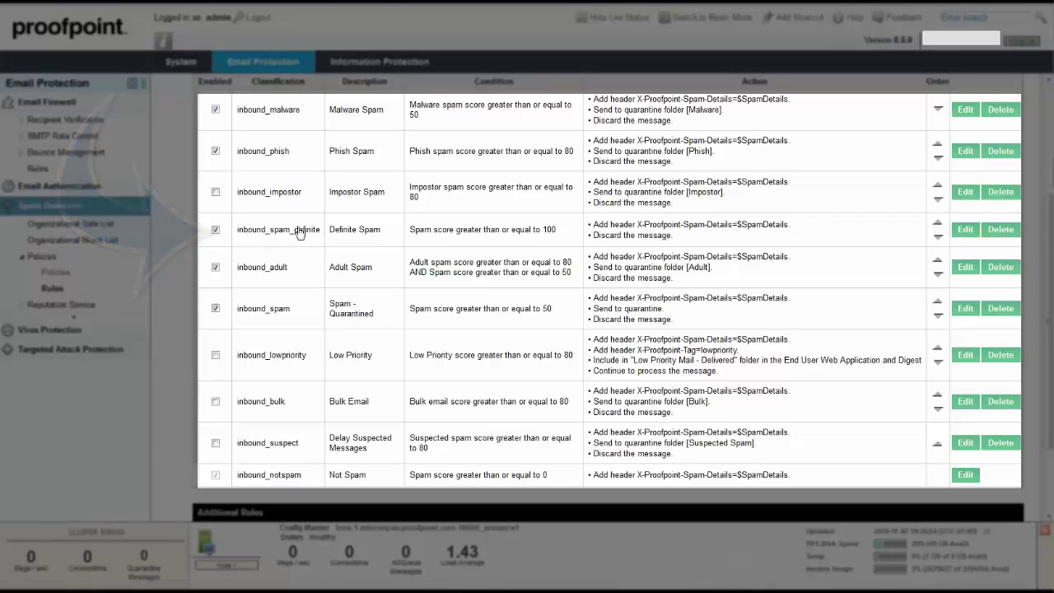
{"action": "left_click", "coordinate": [972, 233]}
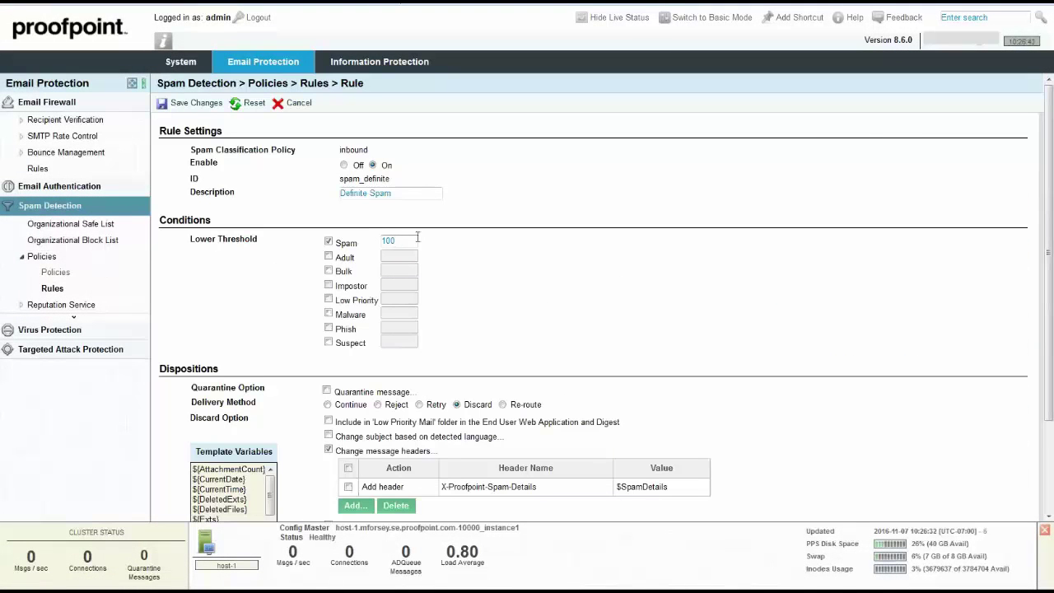
{"action": "scroll", "coordinate": [469, 302], "scroll_direction": "down", "scroll_amount": 3}
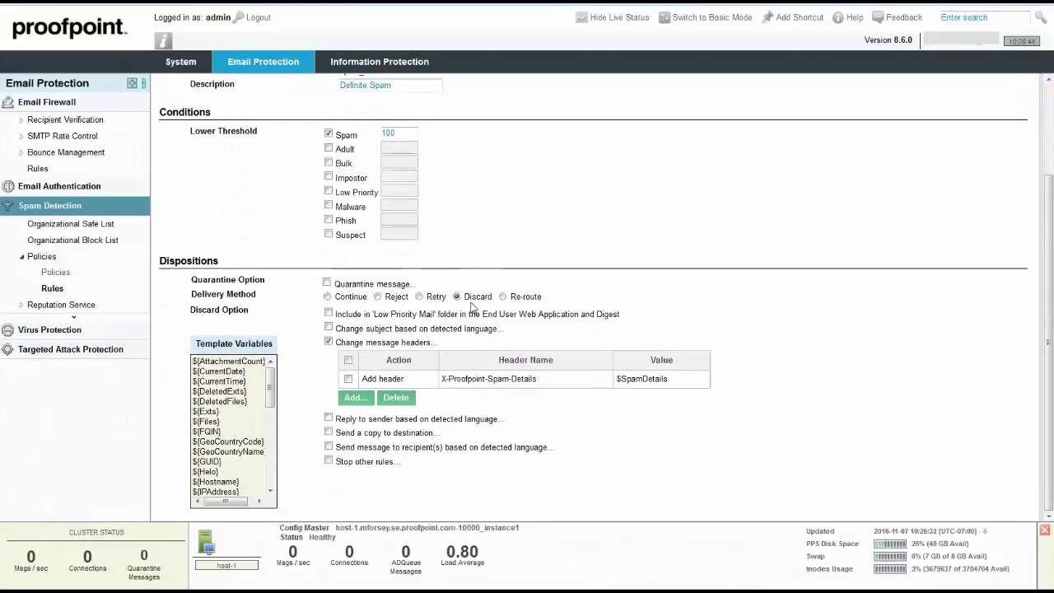
{"action": "left_click", "coordinate": [327, 283]}
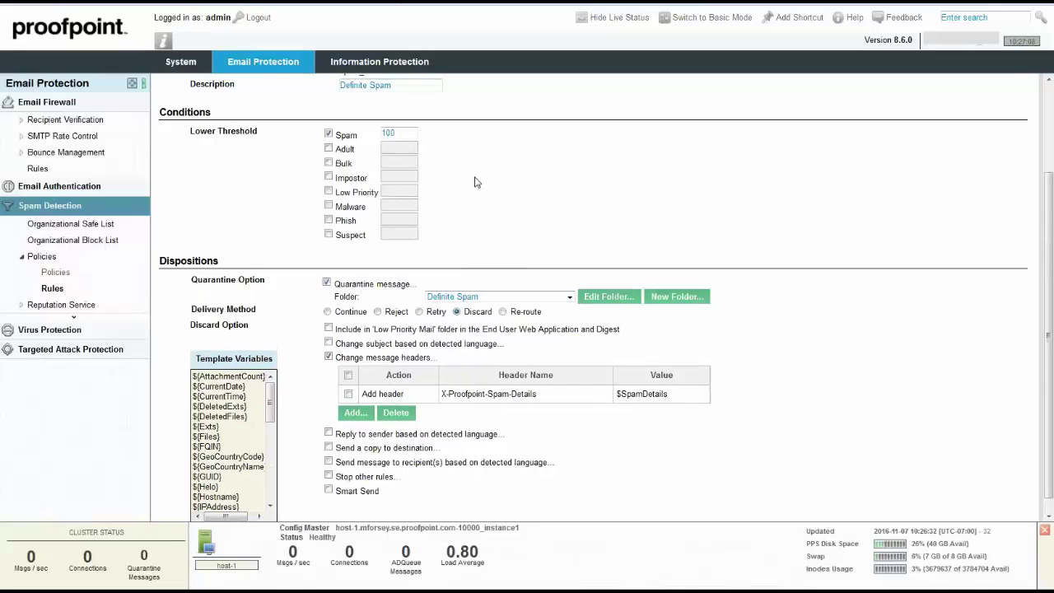
{"action": "scroll", "coordinate": [518, 233], "scroll_direction": "up", "scroll_amount": 3}
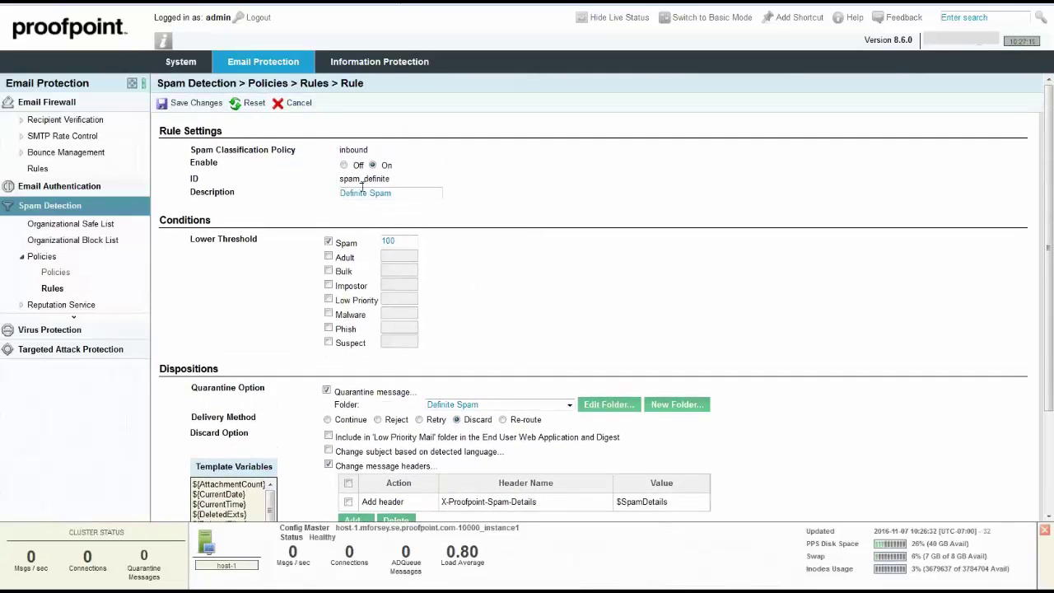
{"action": "left_click", "coordinate": [177, 103]}
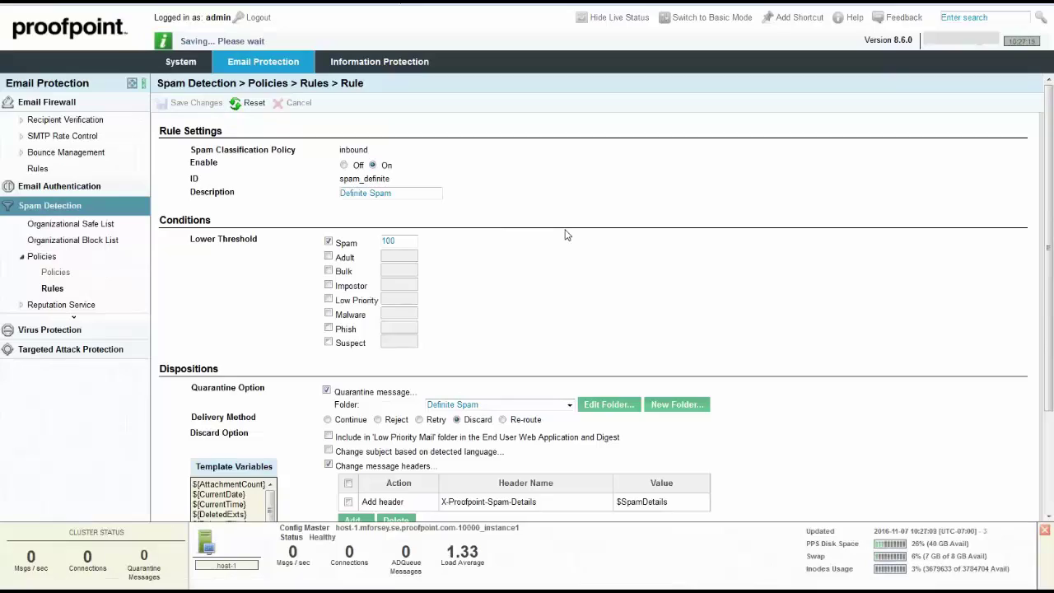
Examine the Adult Spam rule's Spam and Adult thresholds and its quarantine disposition, leaving the rule unchanged.
{"action": "scroll", "coordinate": [604, 274], "scroll_direction": "down", "scroll_amount": 3}
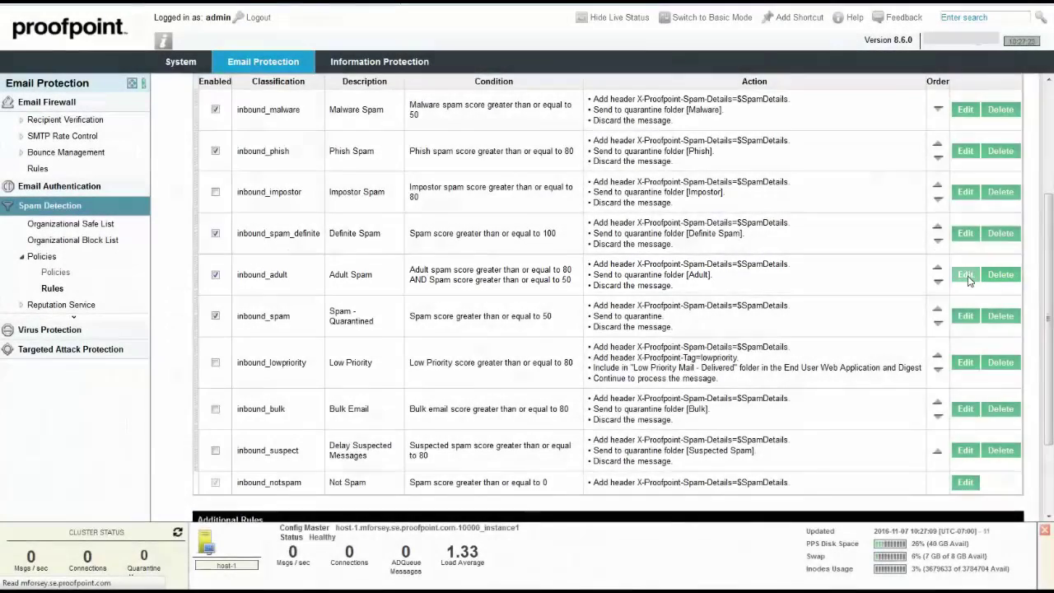
{"action": "left_click", "coordinate": [965, 274]}
{"action": "left_click", "coordinate": [387, 240]}
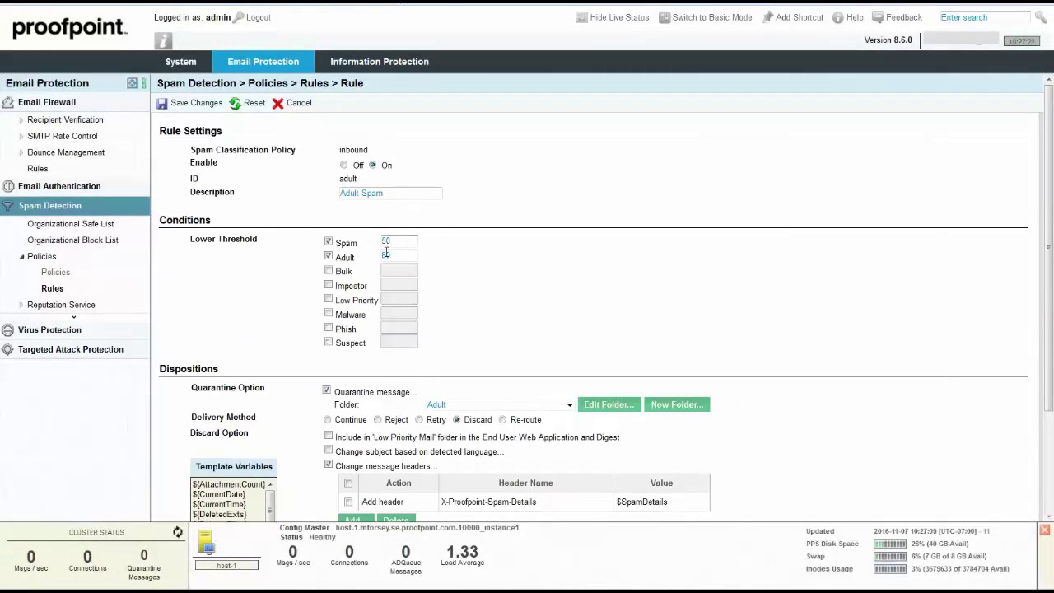
{"action": "scroll", "coordinate": [444, 247], "scroll_direction": "down", "scroll_amount": 1}
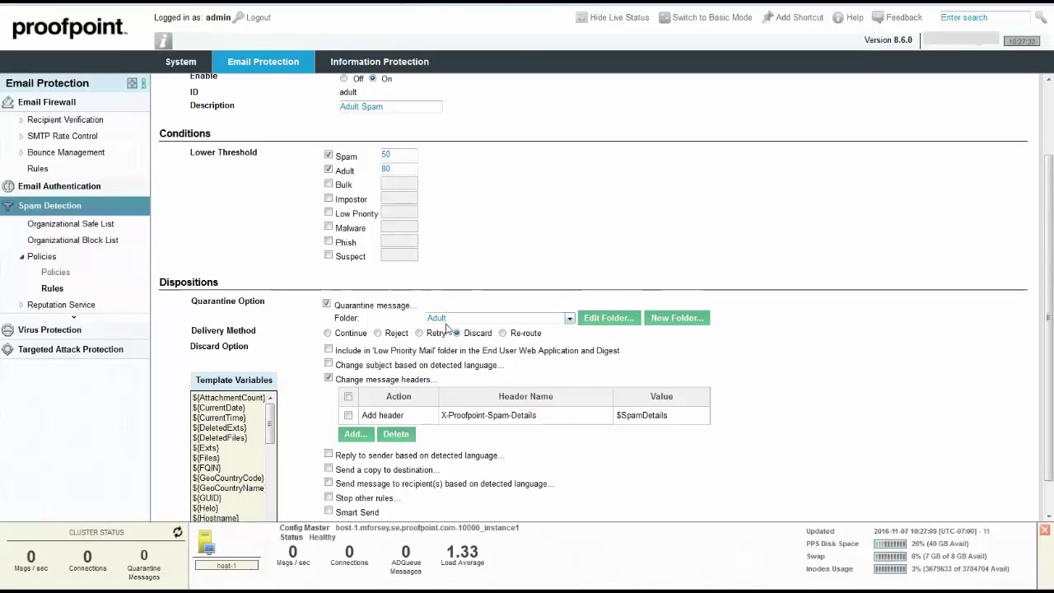
{"action": "scroll", "coordinate": [462, 337], "scroll_direction": "up", "scroll_amount": 1}
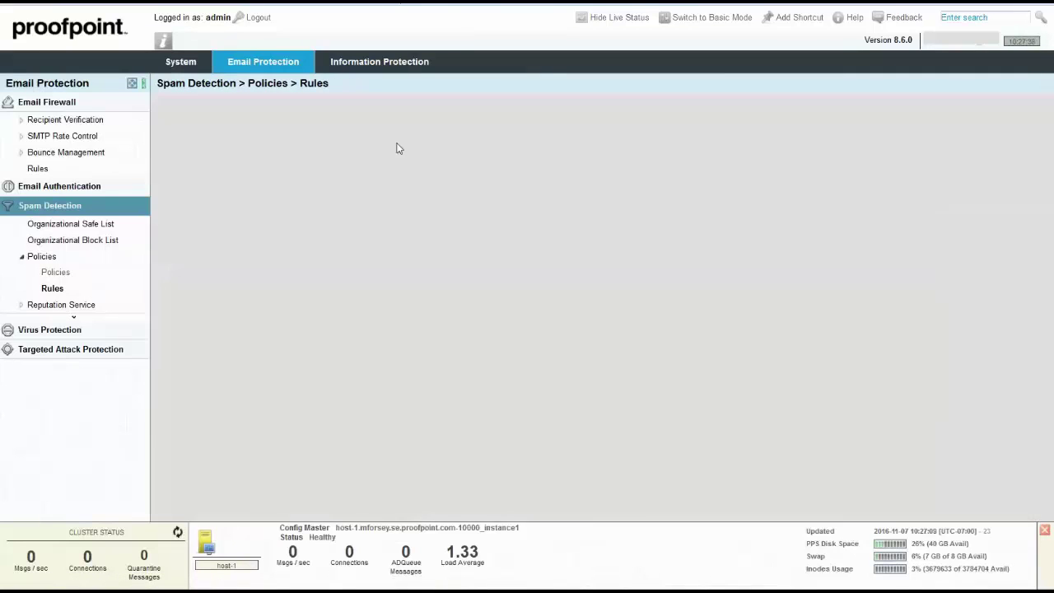
Review the spam score condition and quarantine disposition of the Spam - Quarantined rule, leaving it unchanged.
{"action": "scroll", "coordinate": [494, 225], "scroll_direction": "down", "scroll_amount": 1}
{"action": "scroll", "coordinate": [492, 225], "scroll_direction": "down", "scroll_amount": 1}
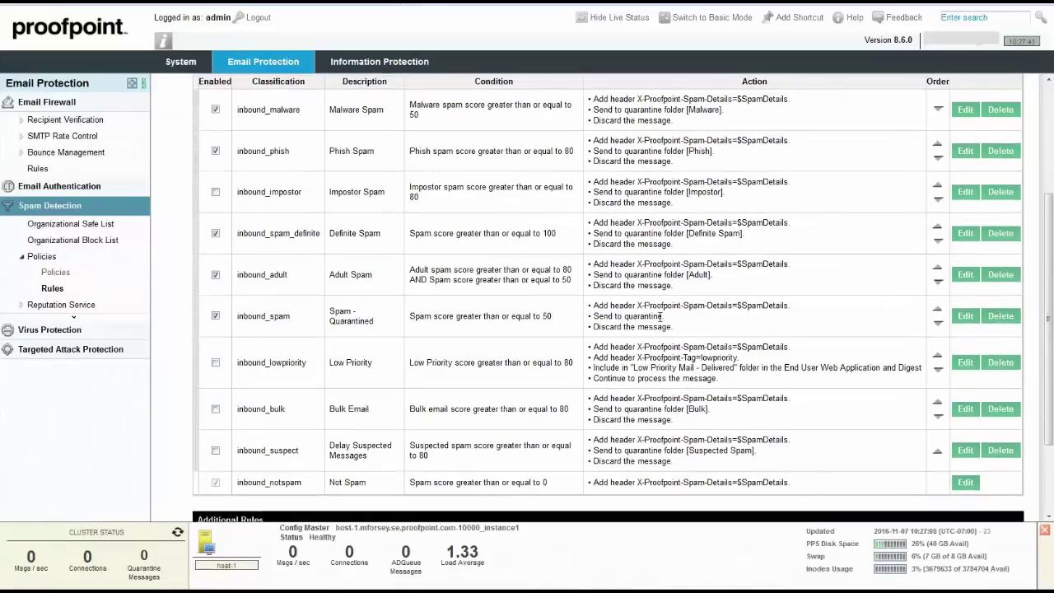
{"action": "scroll", "coordinate": [662, 316], "scroll_direction": "down", "scroll_amount": 1}
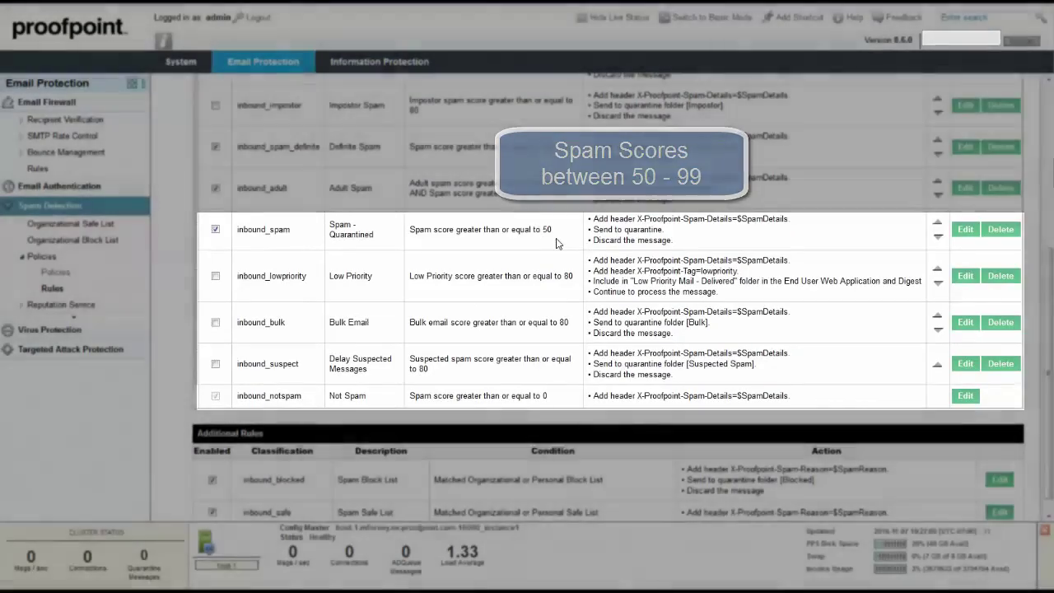
{"action": "scroll", "coordinate": [556, 244], "scroll_direction": "up", "scroll_amount": 1}
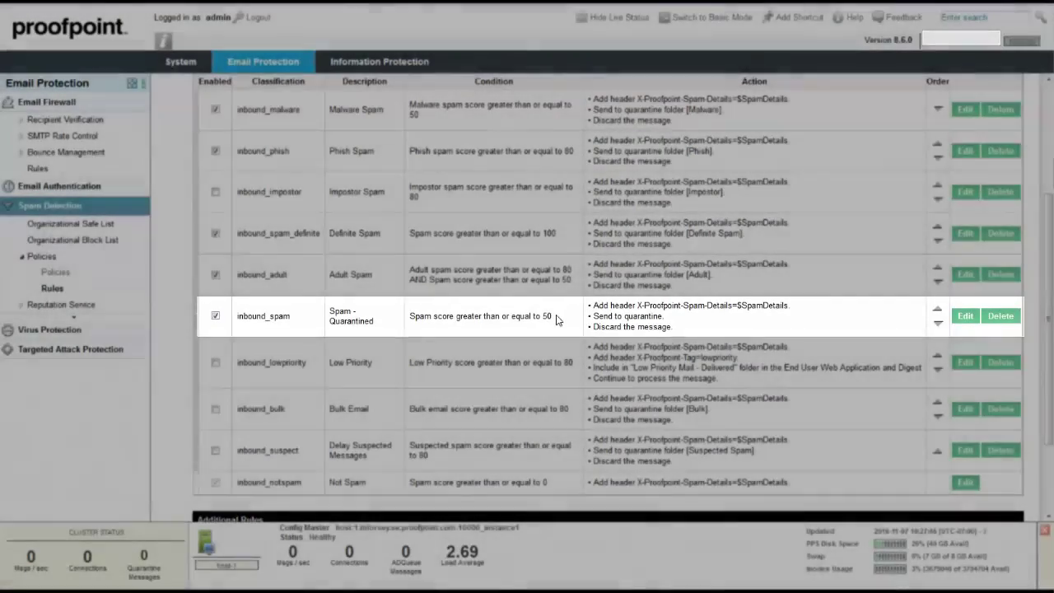
{"action": "left_click", "coordinate": [966, 317]}
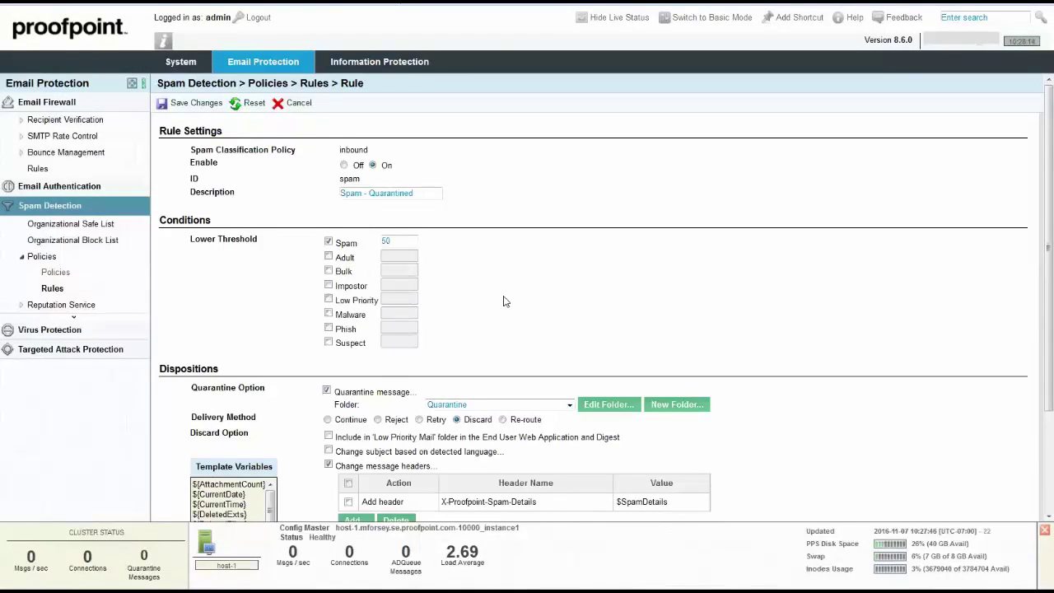
{"action": "left_click", "coordinate": [300, 110]}
Enable the inbound policy's Bulk Email rule, check its threshold and quarantine disposition, and save the rule.
{"action": "scroll", "coordinate": [581, 377], "scroll_direction": "down", "scroll_amount": 3}
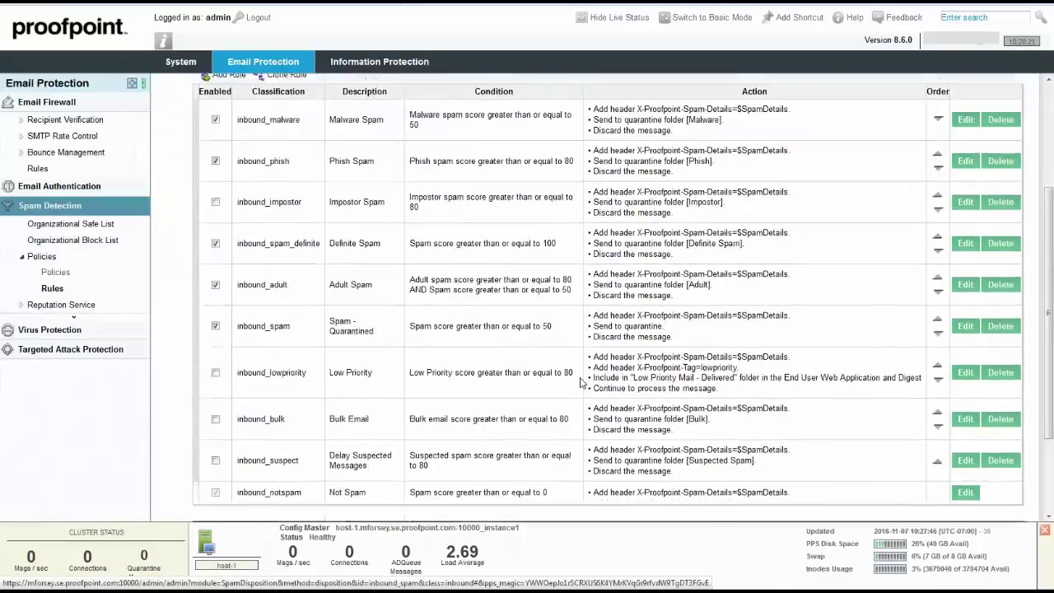
{"action": "scroll", "coordinate": [581, 382], "scroll_direction": "down", "scroll_amount": 1}
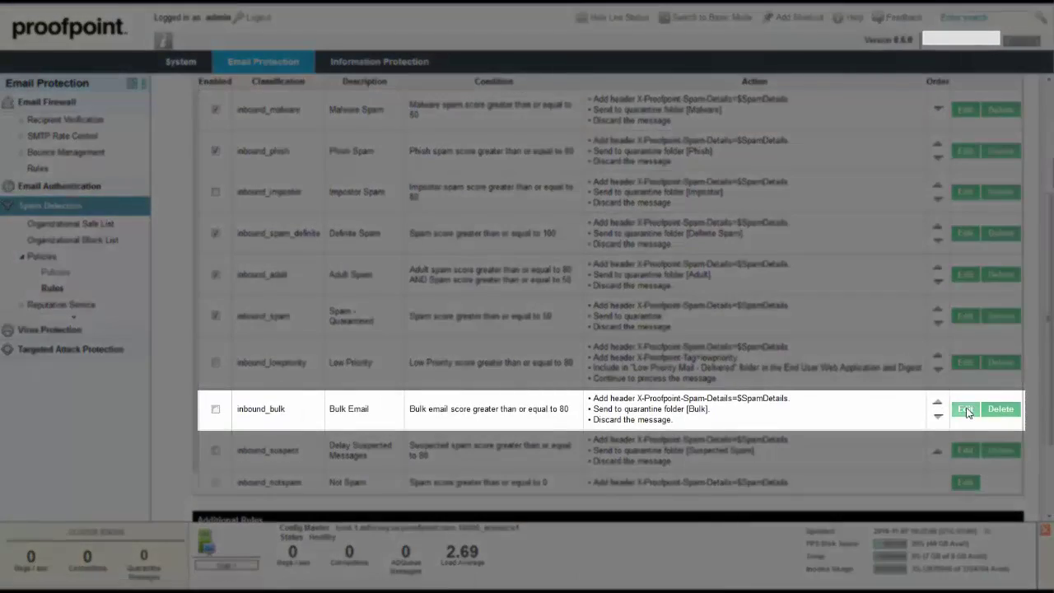
{"action": "left_click", "coordinate": [965, 409]}
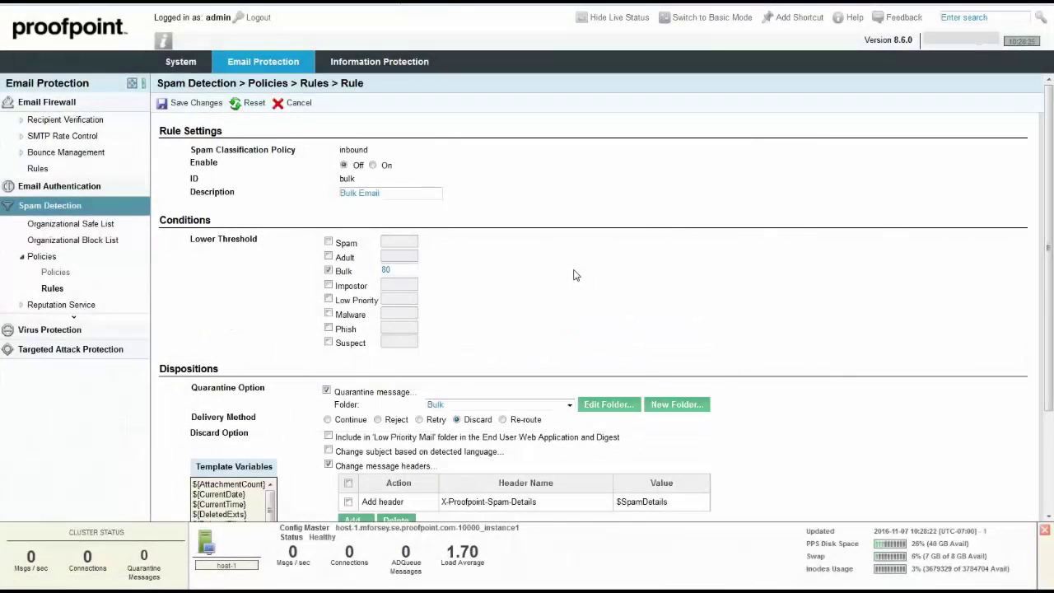
{"action": "left_click", "coordinate": [373, 166]}
{"action": "scroll", "coordinate": [534, 202], "scroll_direction": "down", "scroll_amount": 3}
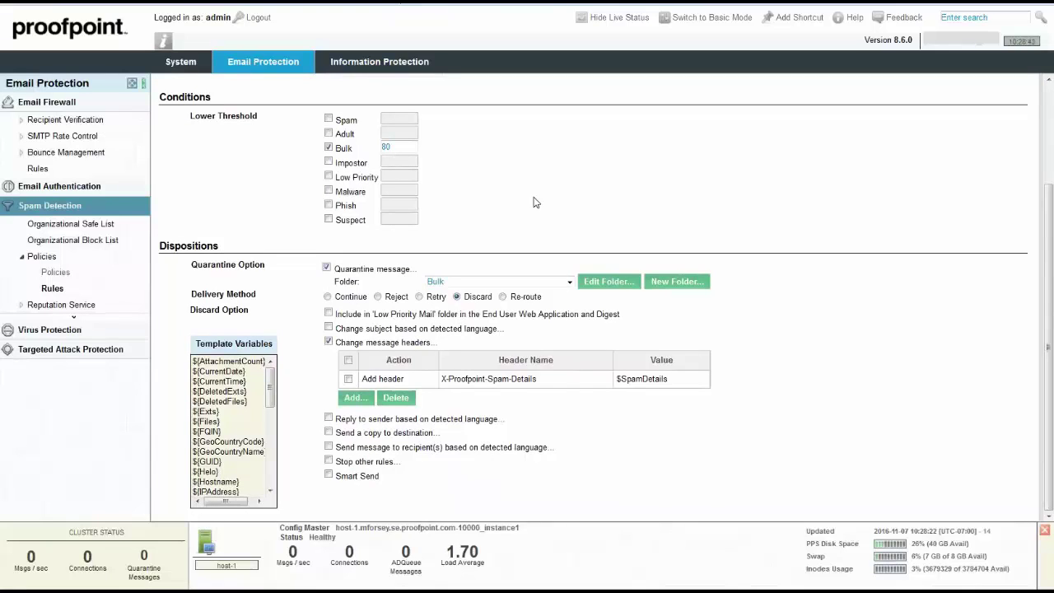
{"action": "scroll", "coordinate": [536, 223], "scroll_direction": "up", "scroll_amount": 2}
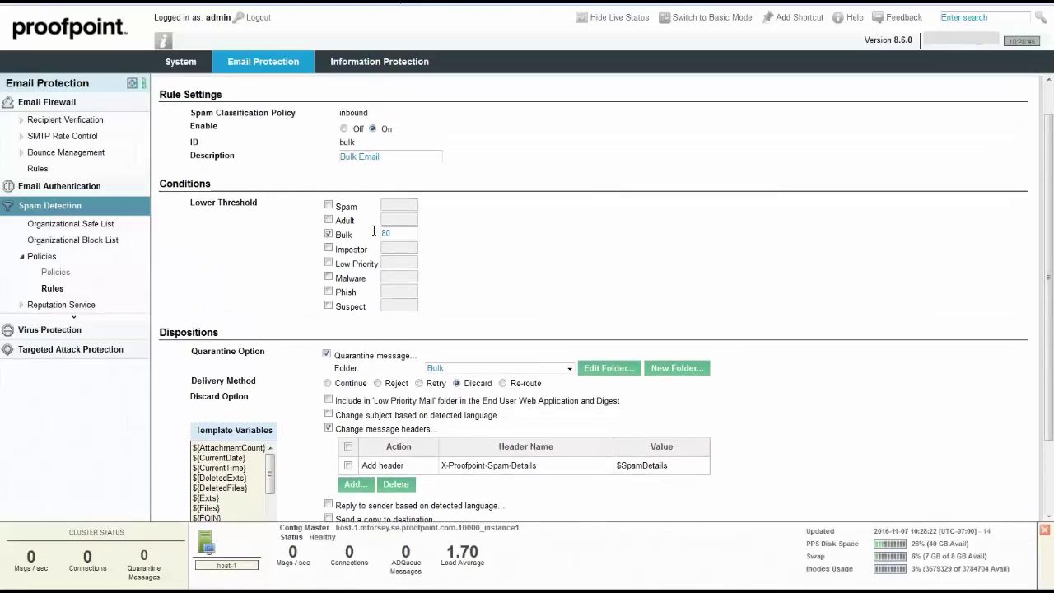
{"action": "scroll", "coordinate": [437, 324], "scroll_direction": "down", "scroll_amount": 2}
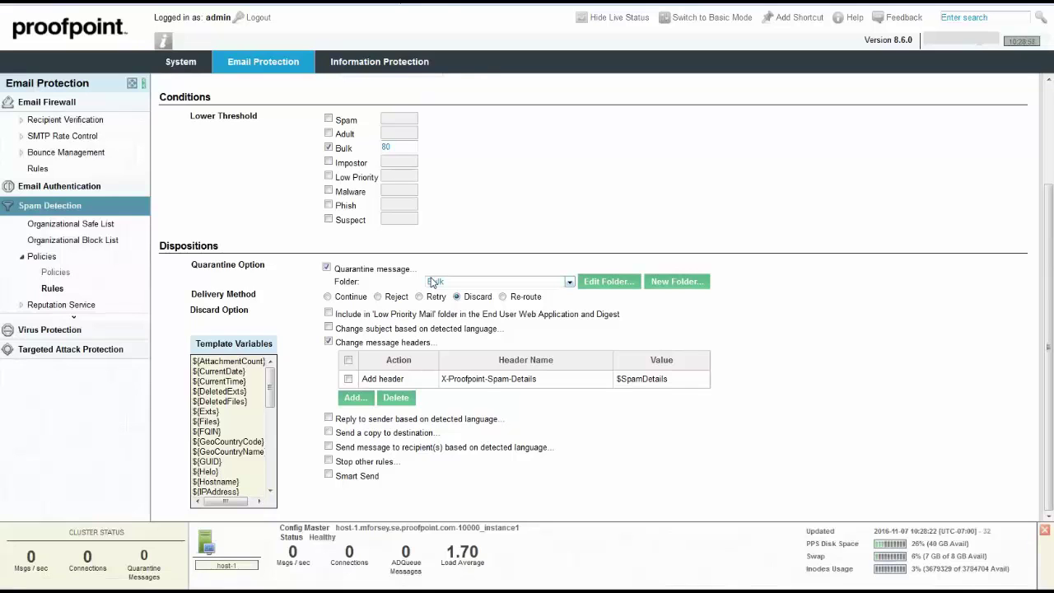
{"action": "scroll", "coordinate": [505, 244], "scroll_direction": "up", "scroll_amount": 3}
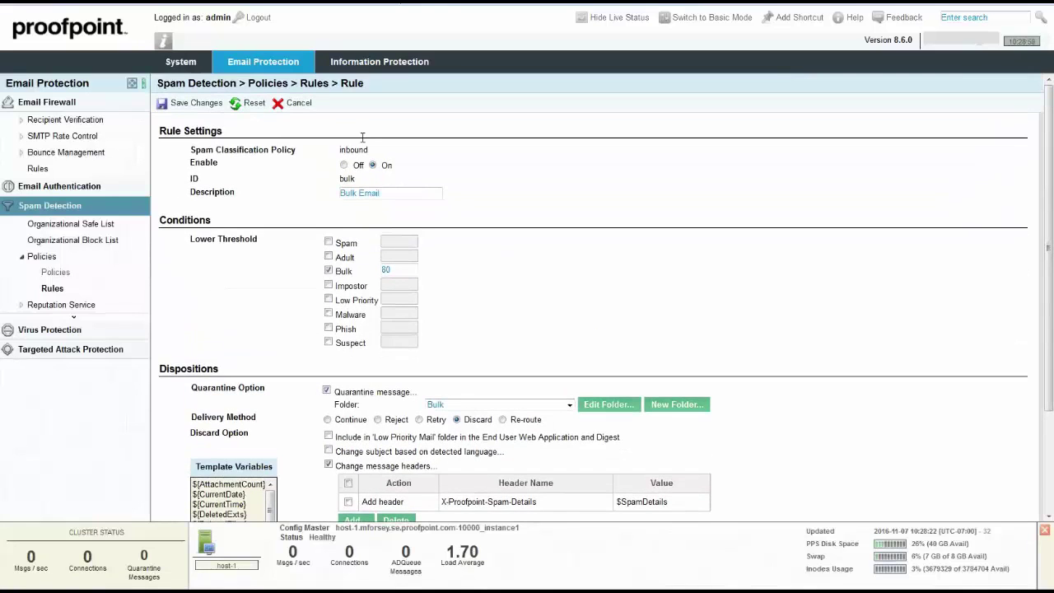
{"action": "left_click", "coordinate": [198, 105]}
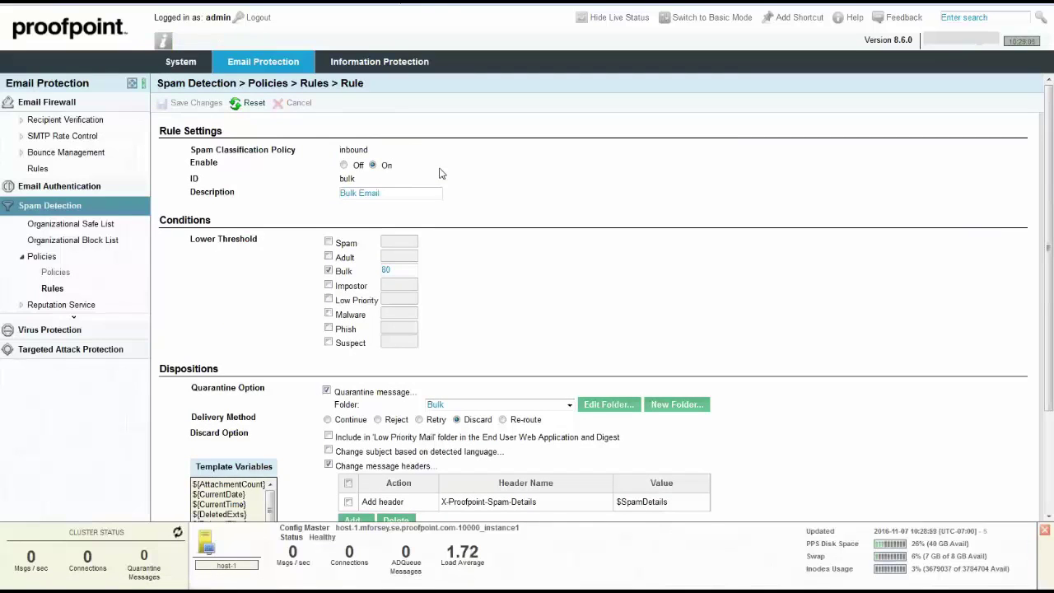
Enable the inbound policy's Delay Suspected Messages rule and save the change.
{"action": "scroll", "coordinate": [501, 313], "scroll_direction": "down", "scroll_amount": 3}
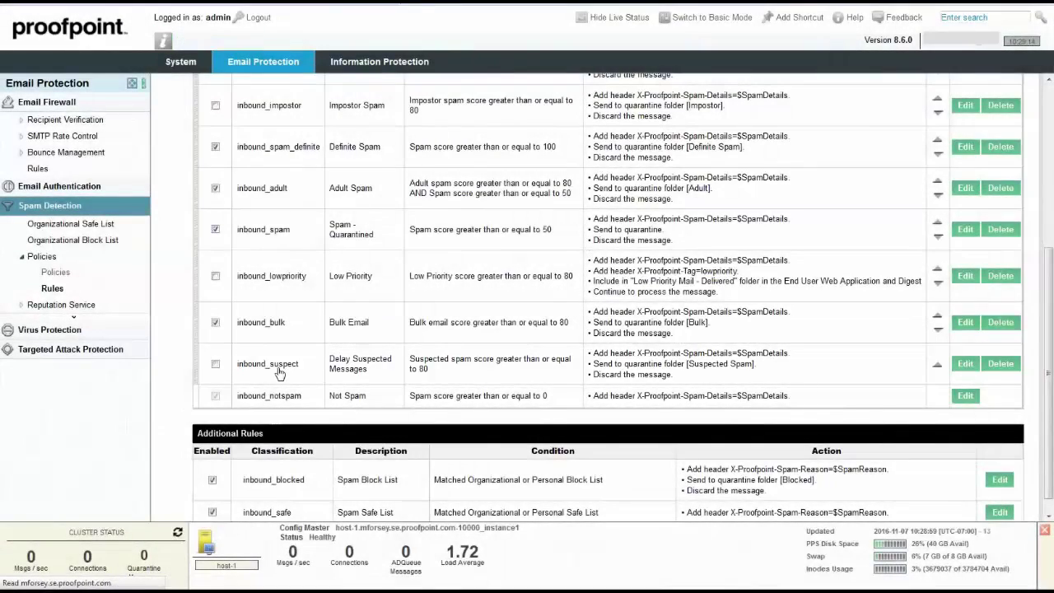
{"action": "left_click", "coordinate": [271, 365]}
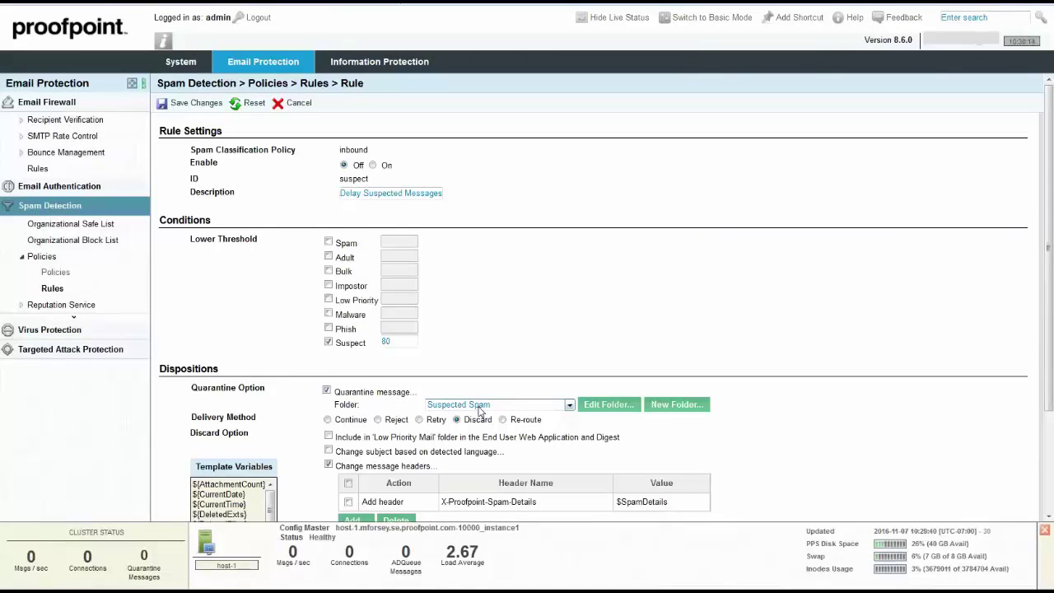
{"action": "left_click", "coordinate": [373, 165]}
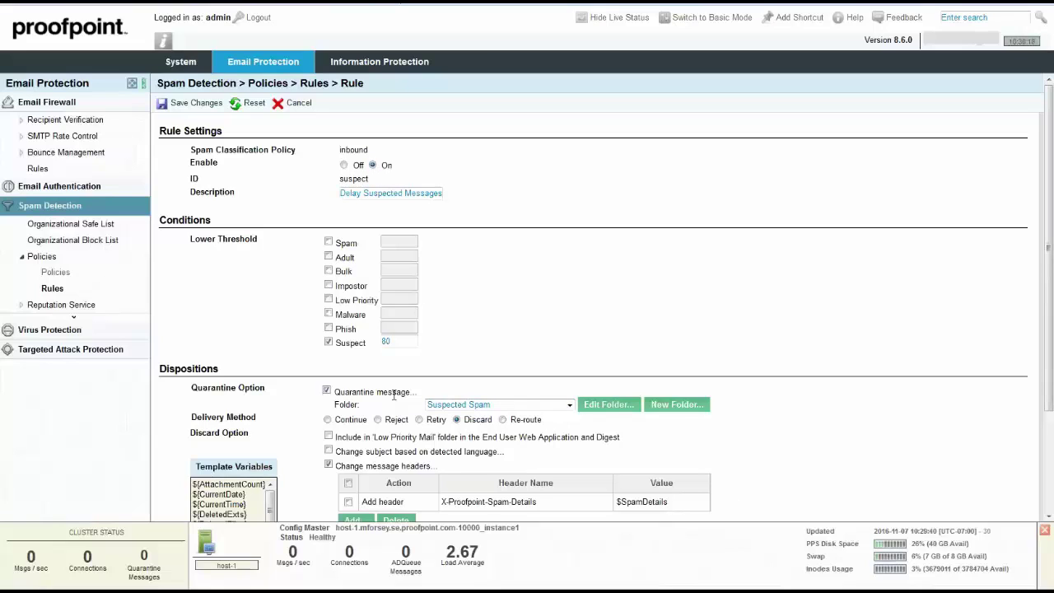
{"action": "left_click", "coordinate": [196, 106]}
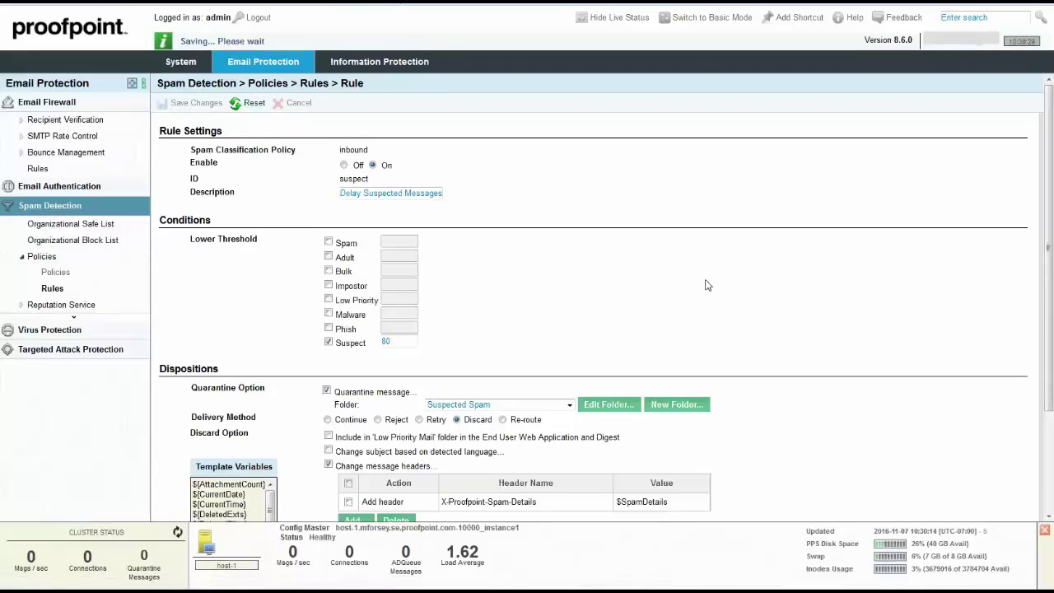
Review the inbound policy's full list of spam rules and the additional block list and safe list rules.
{"action": "scroll", "coordinate": [591, 320], "scroll_direction": "down", "scroll_amount": 5}
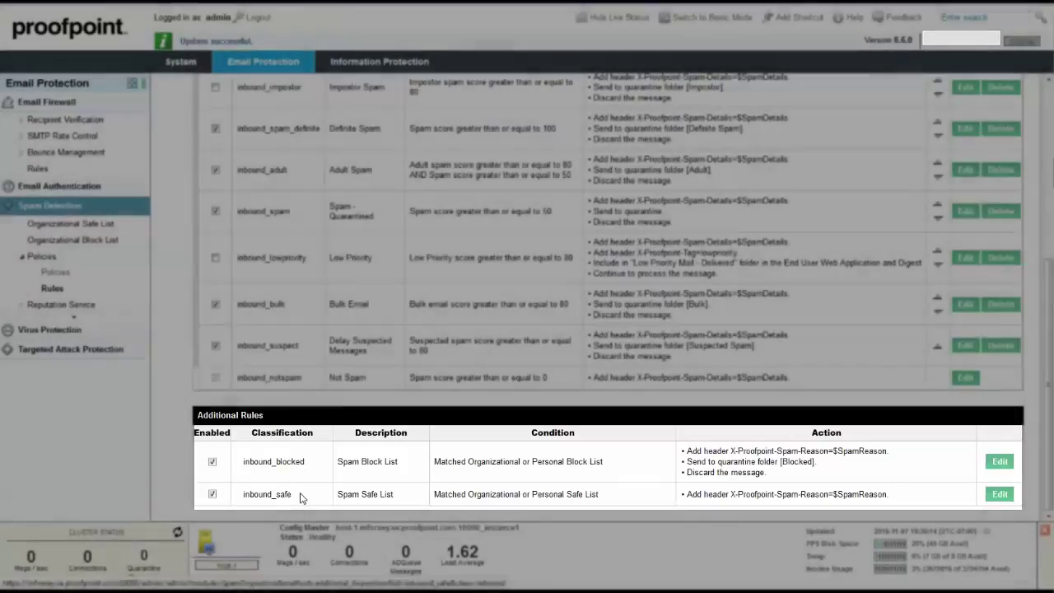
{"action": "scroll", "coordinate": [301, 497], "scroll_direction": "up", "scroll_amount": 2}
{"action": "scroll", "coordinate": [287, 468], "scroll_direction": "down", "scroll_amount": 1}
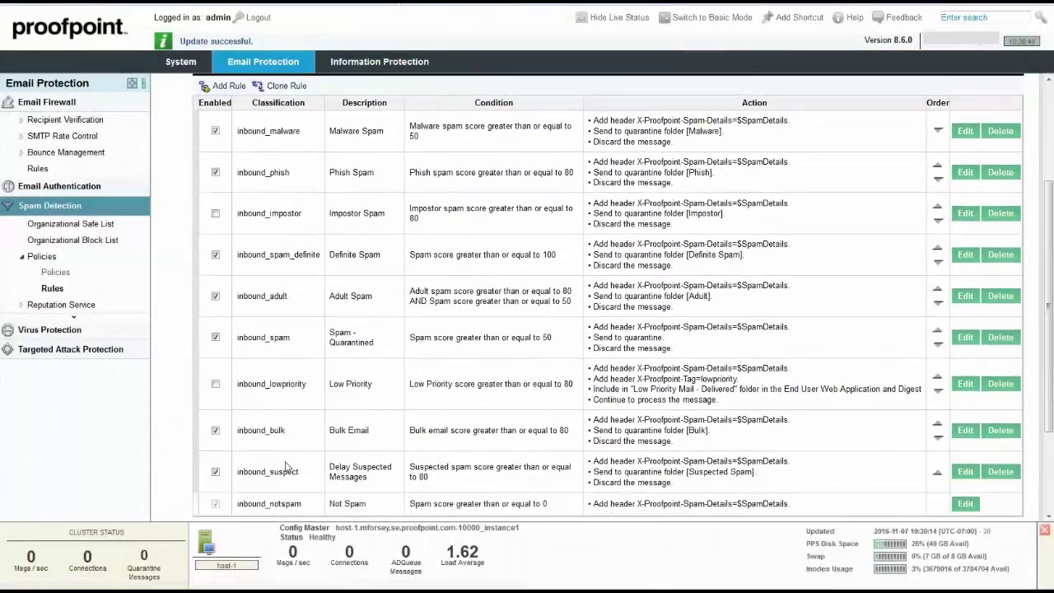
{"action": "scroll", "coordinate": [287, 468], "scroll_direction": "up", "scroll_amount": 2}
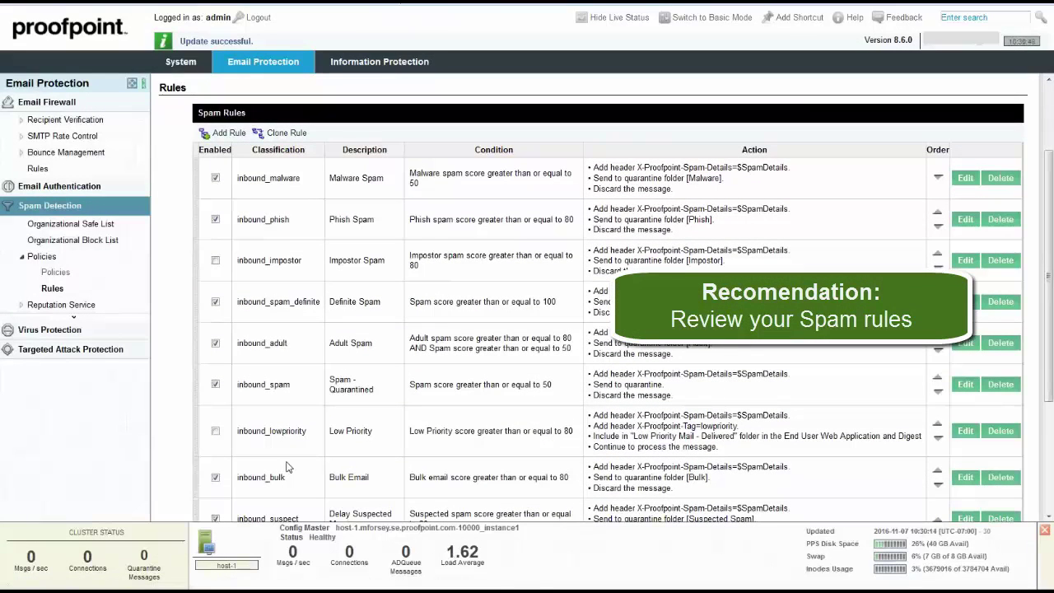
{"action": "scroll", "coordinate": [286, 467], "scroll_direction": "up", "scroll_amount": 2}
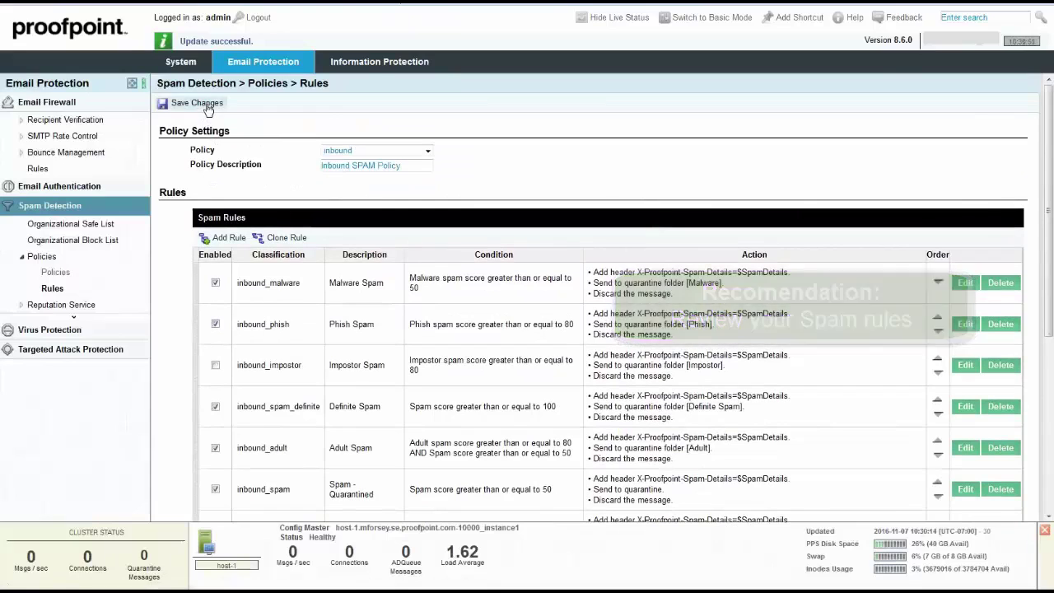
{"action": "left_click", "coordinate": [66, 273]}
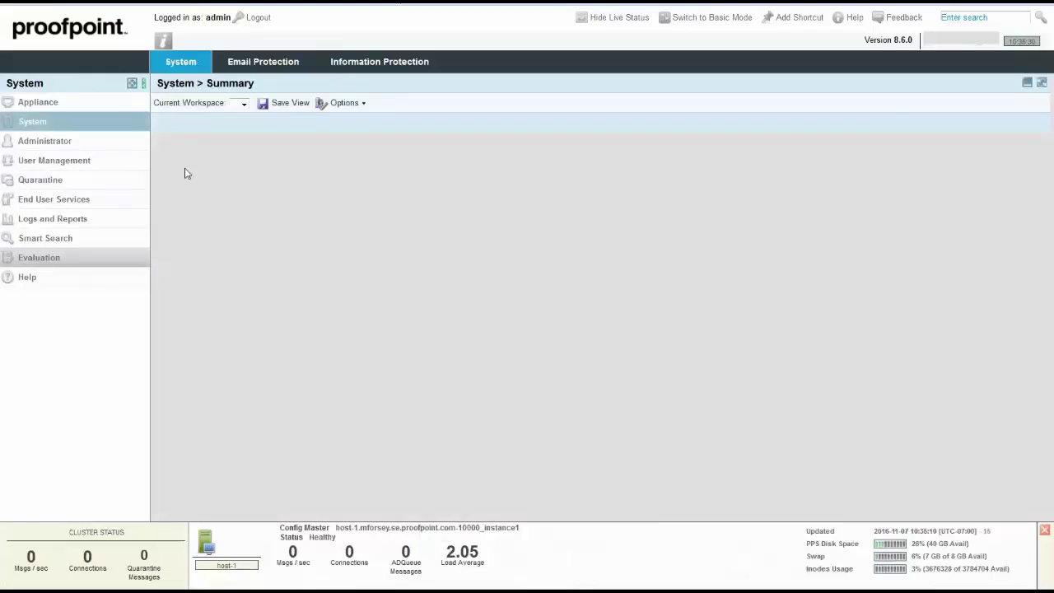
Start a new group in User Management and name it acme_inbound_spam_policy.
{"action": "left_click", "coordinate": [84, 168]}
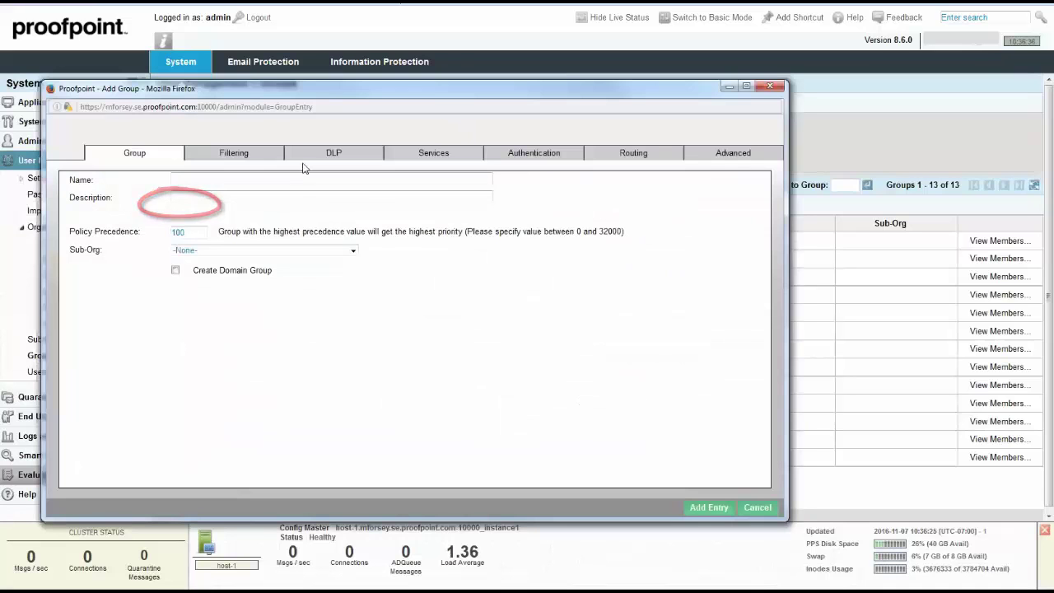
{"action": "left_click", "coordinate": [298, 182]}
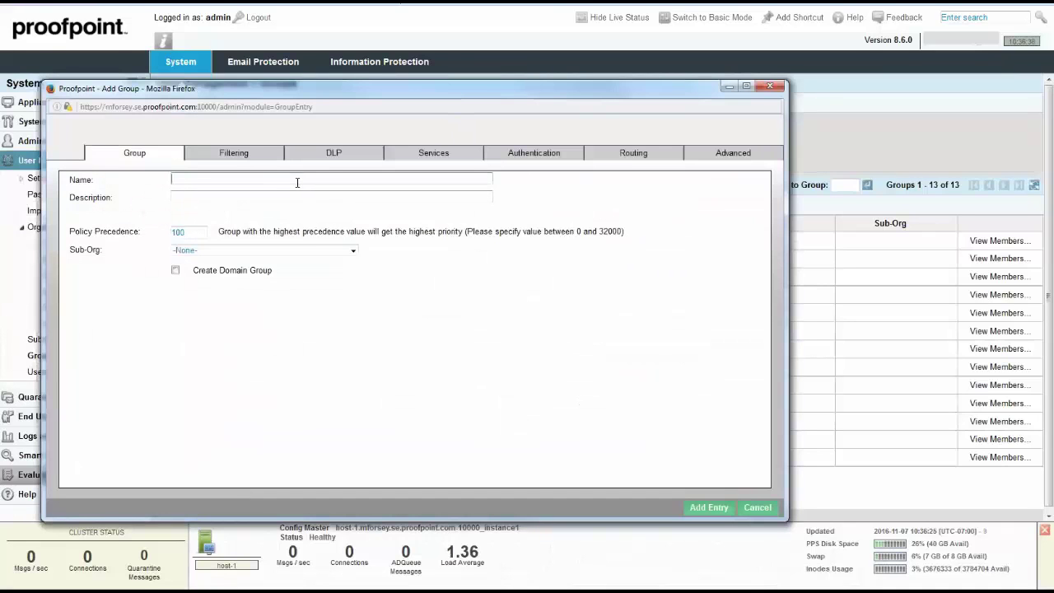
{"action": "type", "text": "acme"}
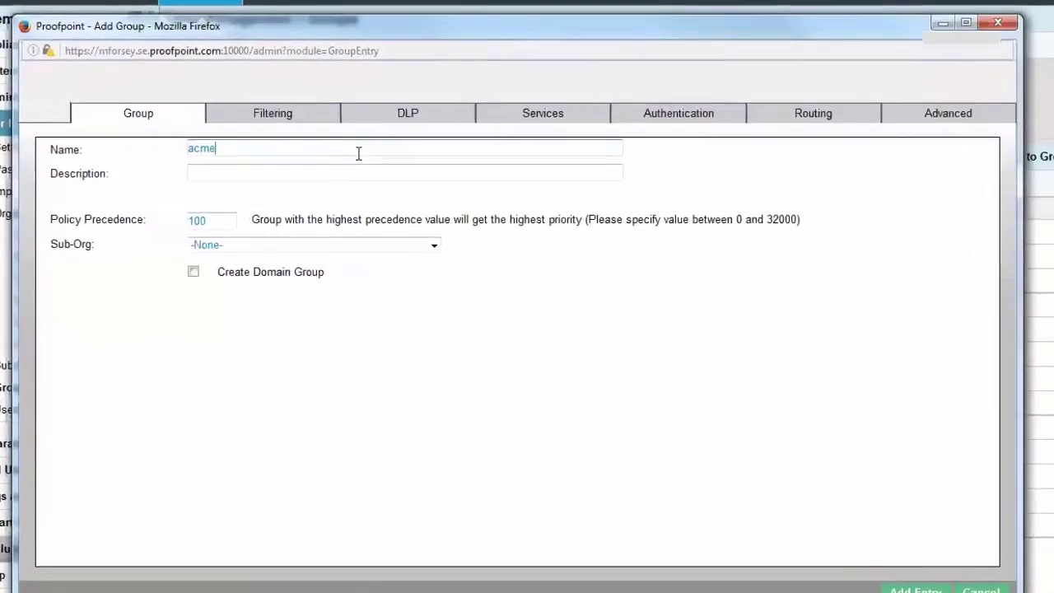
{"action": "type", "text": "_inbound"}
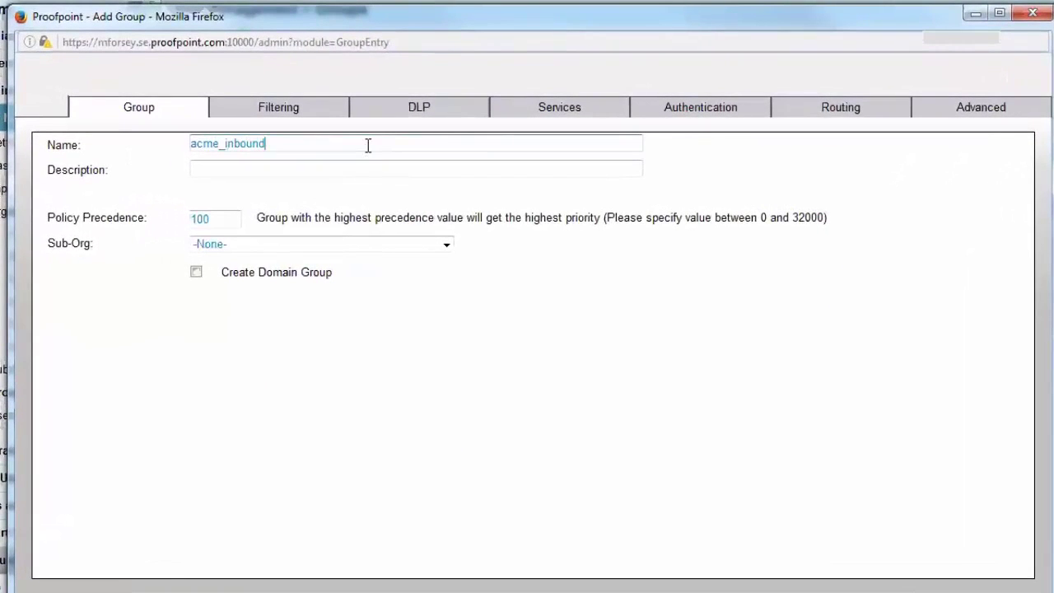
{"action": "type", "text": "_spam_policy"}
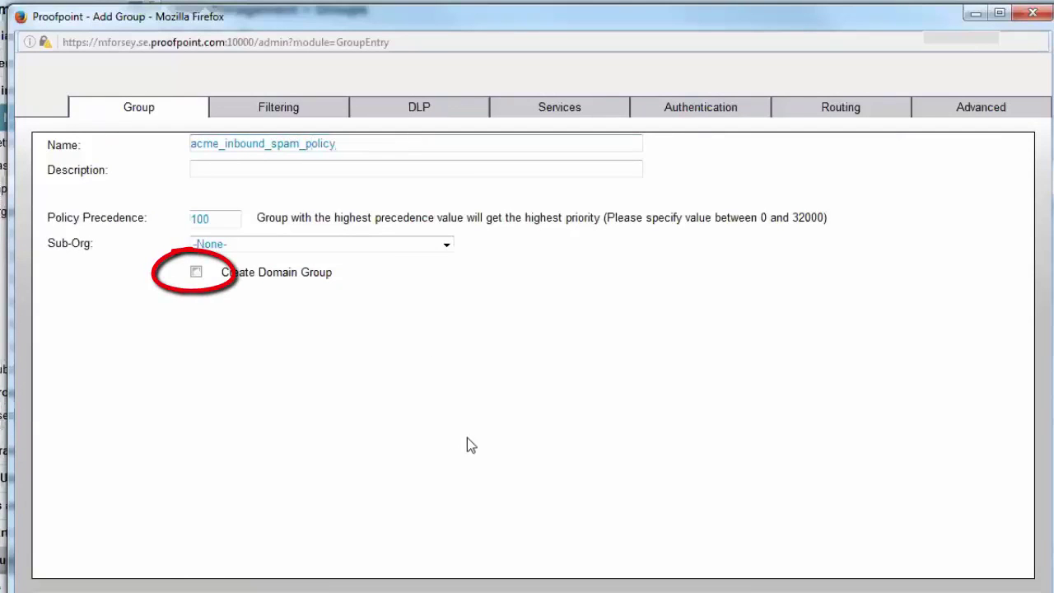
Make the new group a domain group and add both listed proofpoint.com domains to its selected domains.
{"action": "left_click", "coordinate": [196, 272]}
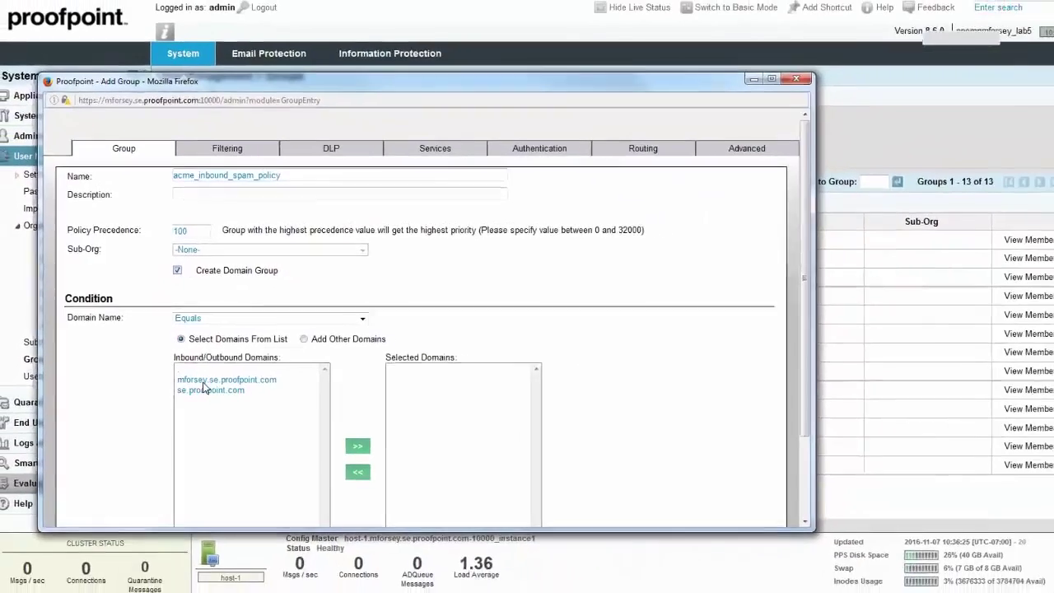
{"action": "left_click", "coordinate": [233, 422]}
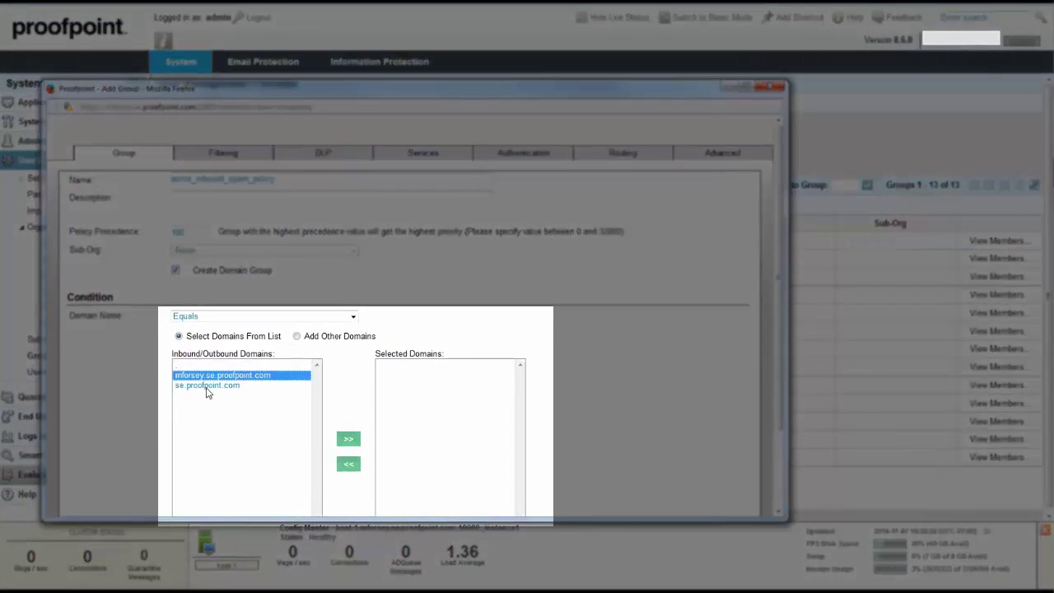
{"action": "left_click", "coordinate": [209, 387]}
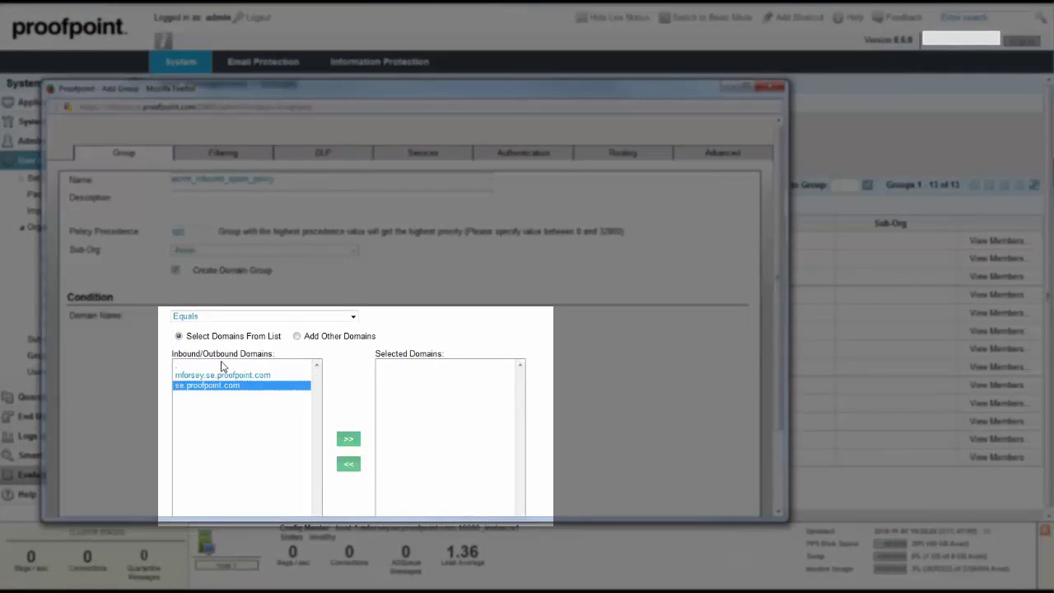
{"action": "left_click", "coordinate": [222, 364], "text": "shift"}
{"action": "left_click", "coordinate": [221, 366]}
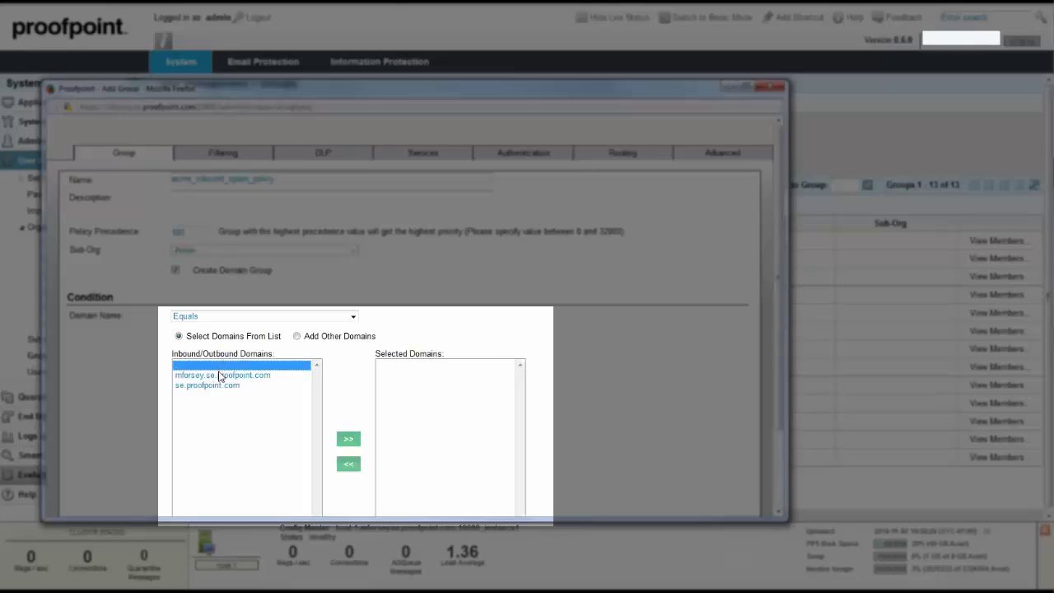
{"action": "left_click", "coordinate": [221, 375]}
{"action": "left_click", "coordinate": [221, 386], "text": "shift"}
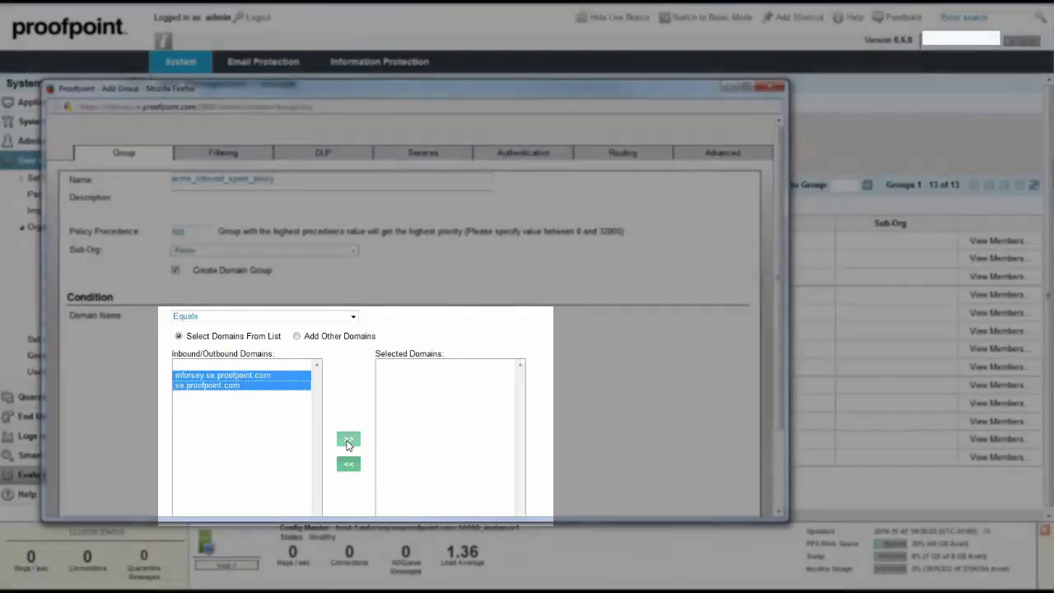
{"action": "left_click", "coordinate": [348, 439]}
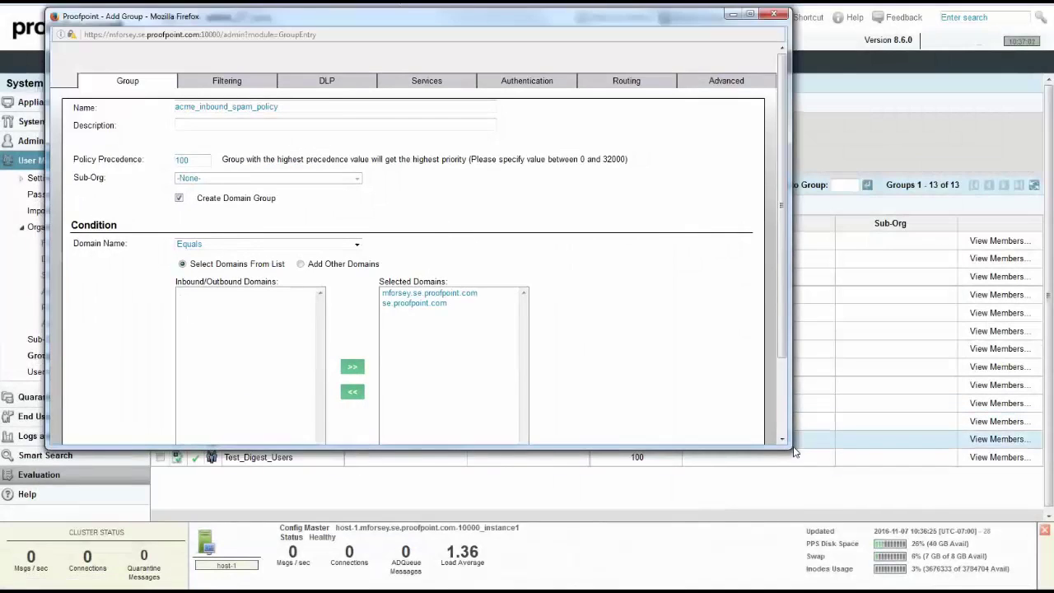
Set the group's spam policy to inbound - Inbound SPAM Policy, recheck its group settings, and add the group entry.
{"action": "left_click", "coordinate": [284, 86]}
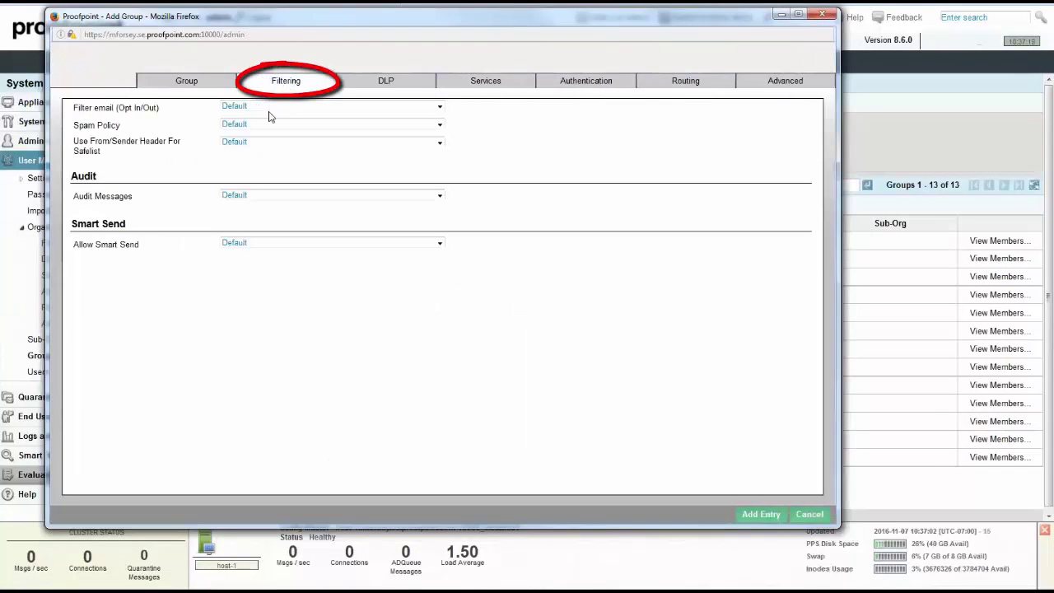
{"action": "left_click", "coordinate": [314, 127]}
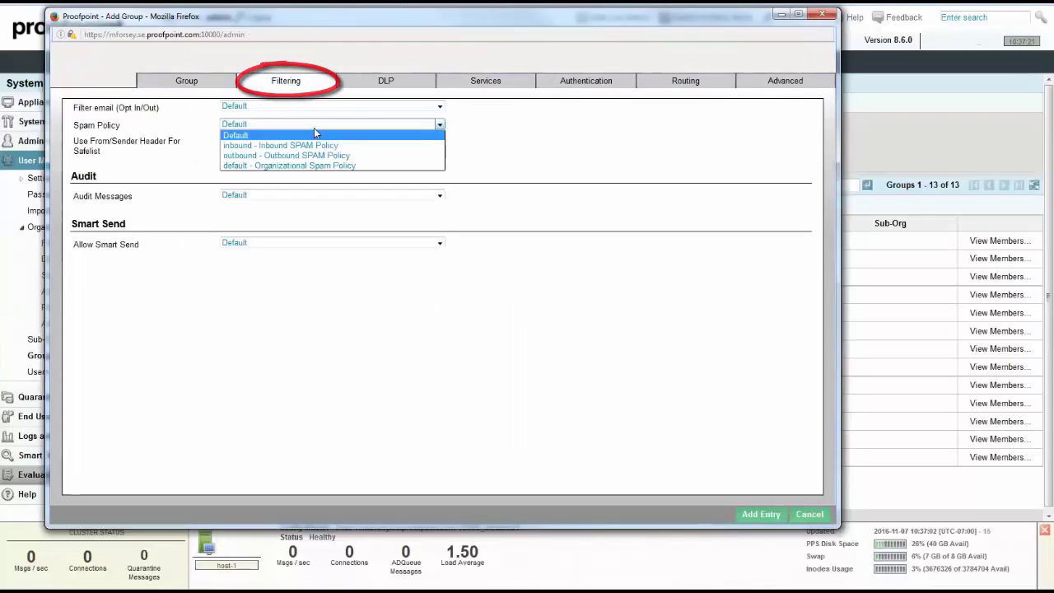
{"action": "left_click", "coordinate": [313, 146]}
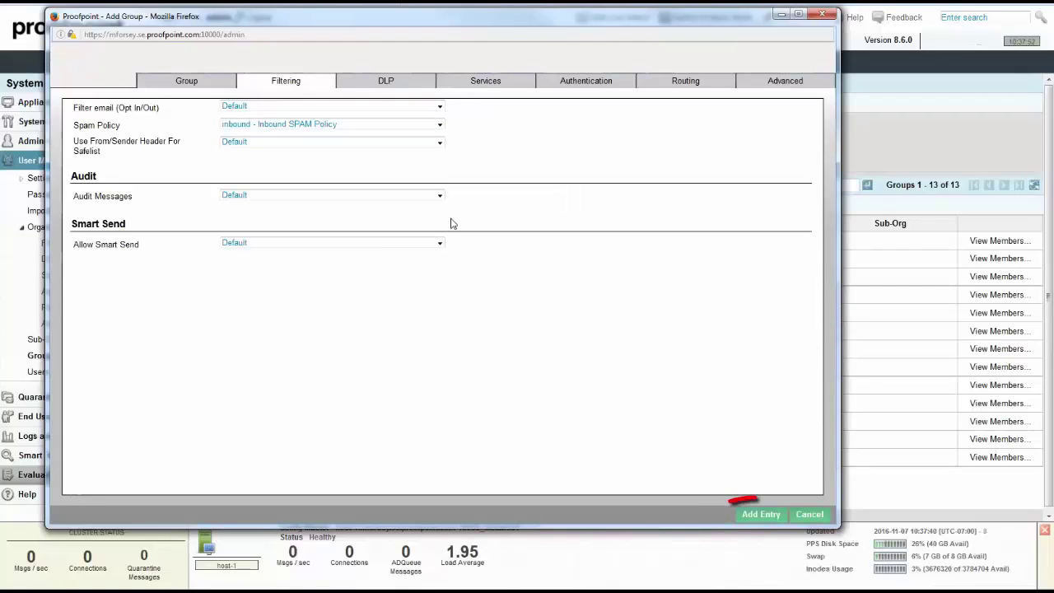
{"action": "left_click", "coordinate": [203, 81]}
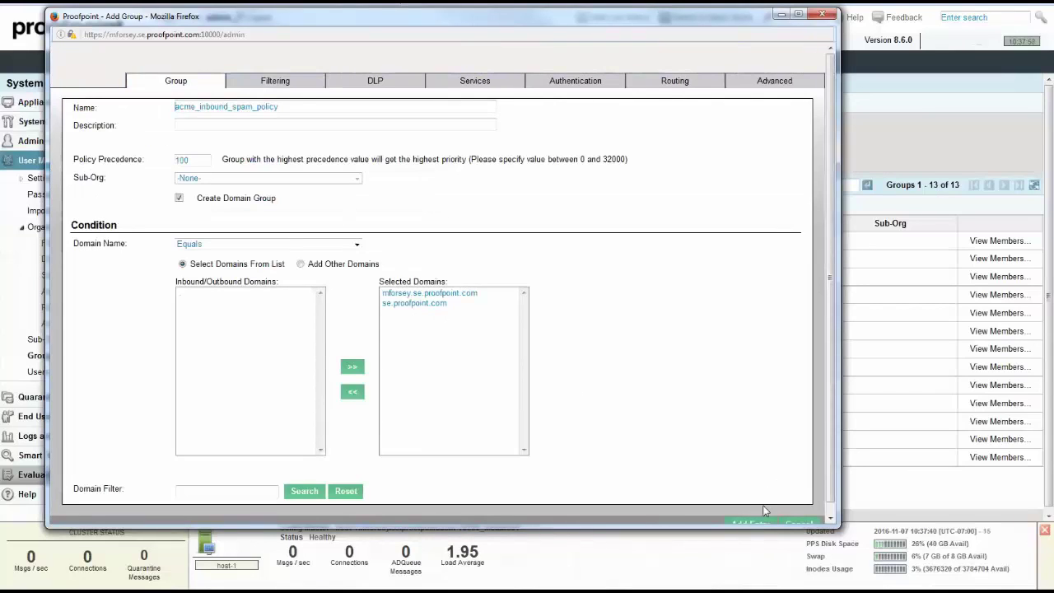
{"action": "left_click", "coordinate": [745, 524]}
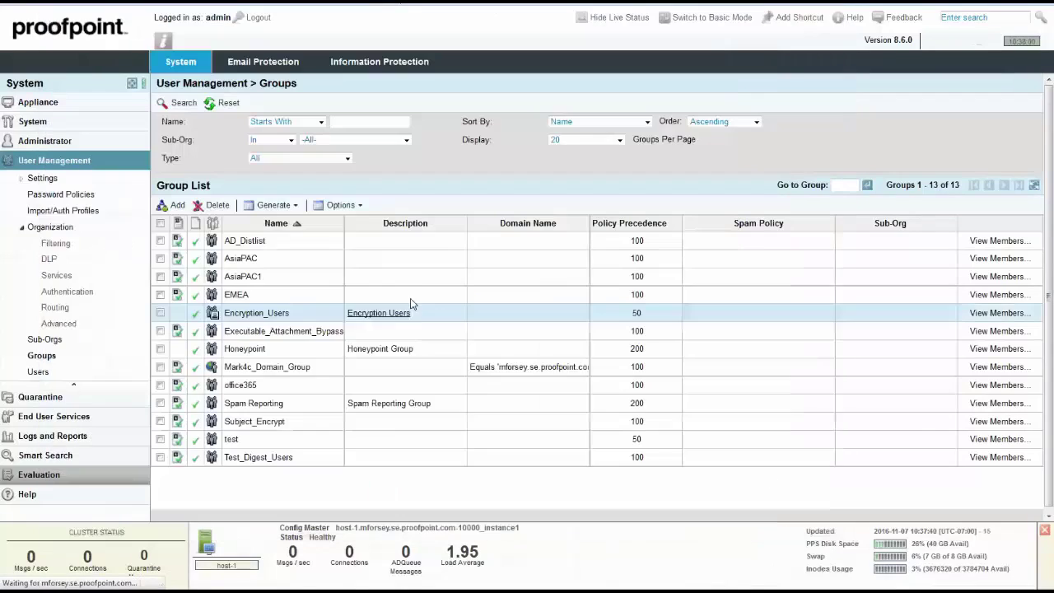